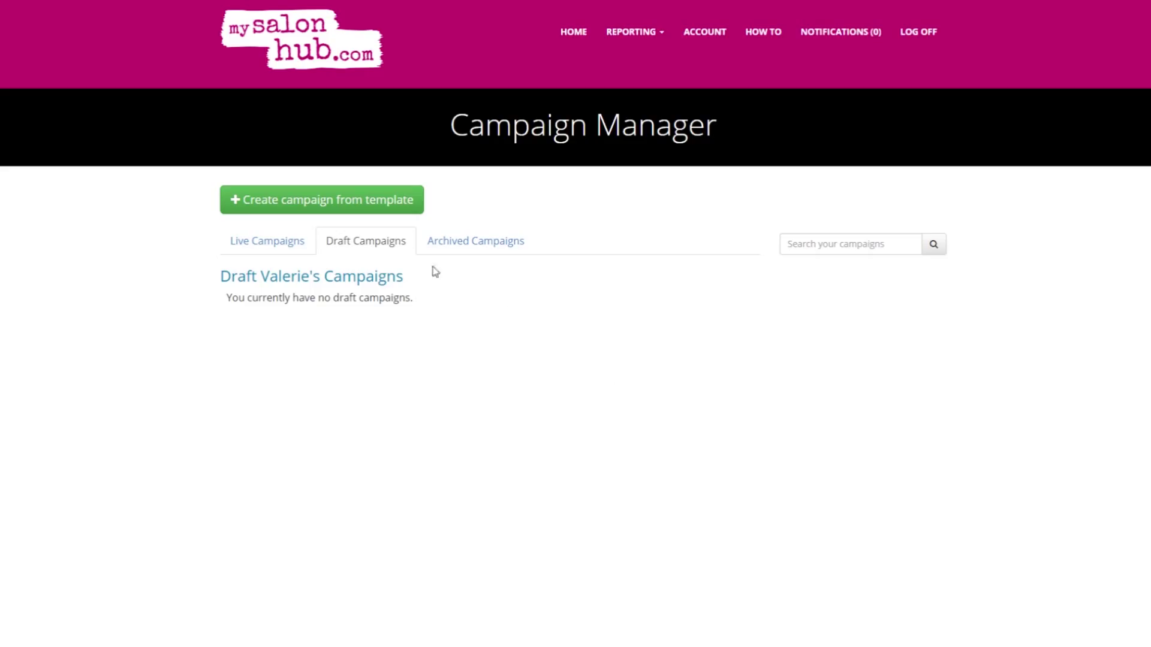
- Create a campaign from the Nails template "50% Off Gel Nails" that shows red-painted nails on a white background
left_click(319, 196)
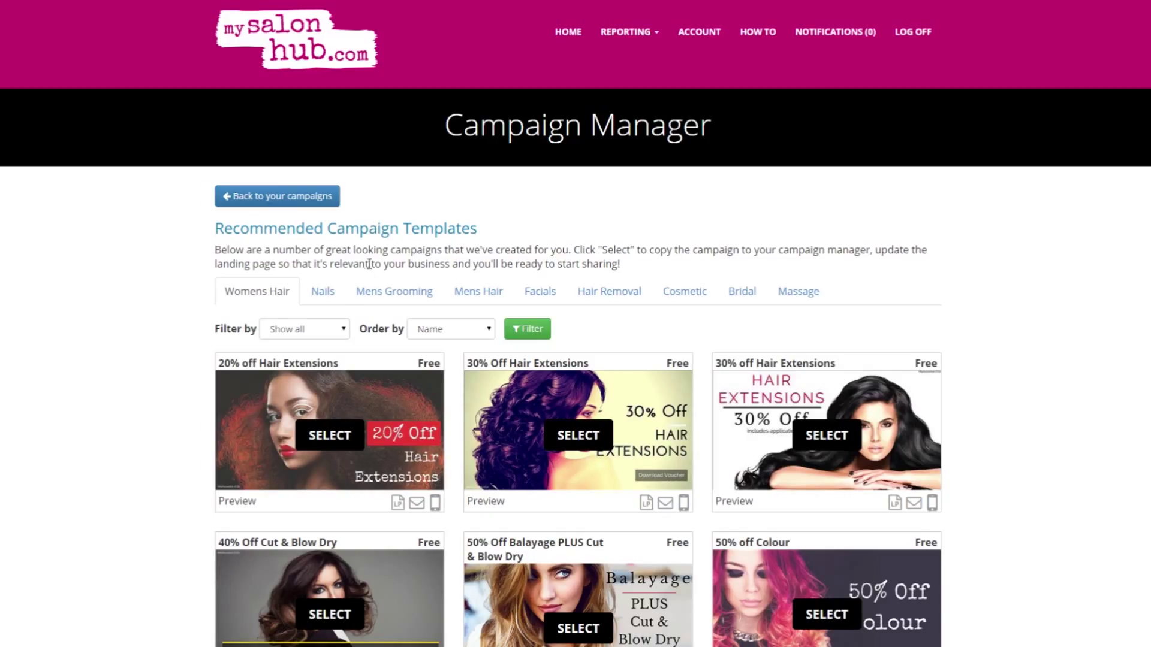
left_click(317, 297)
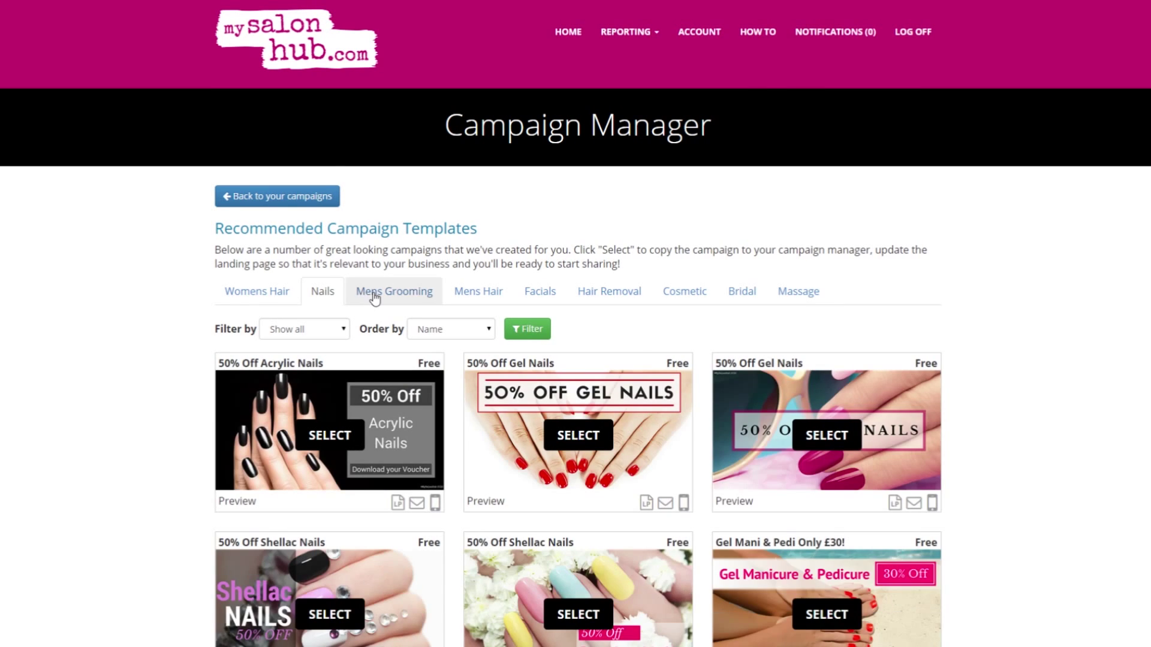
left_click(374, 296)
left_click(477, 297)
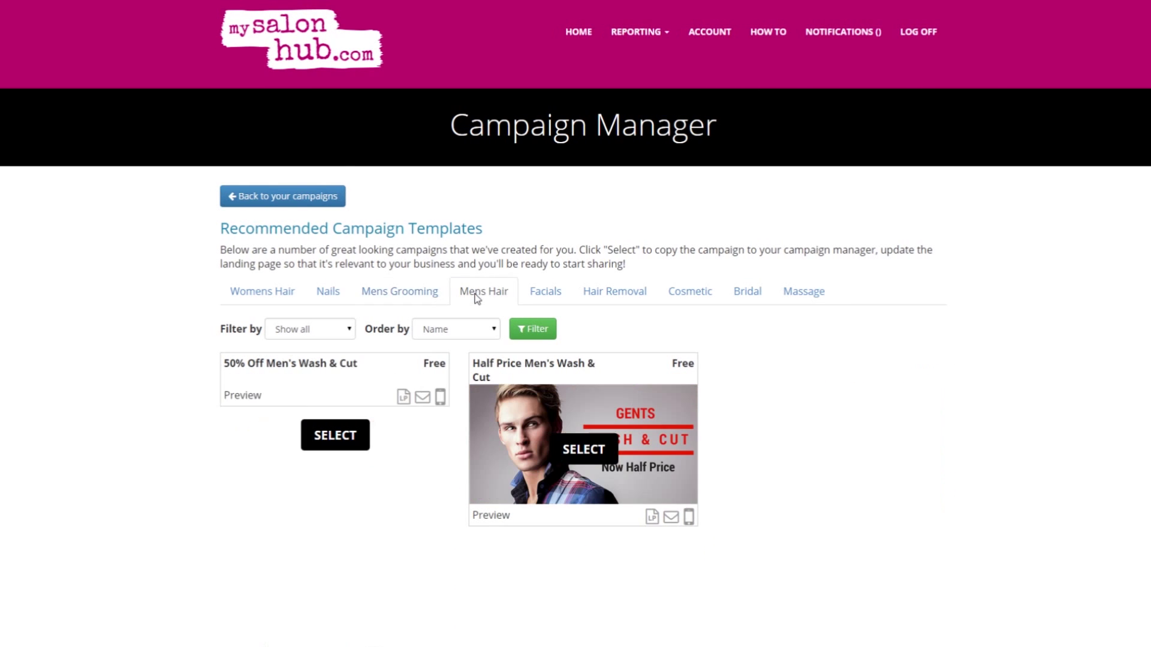
left_click(327, 298)
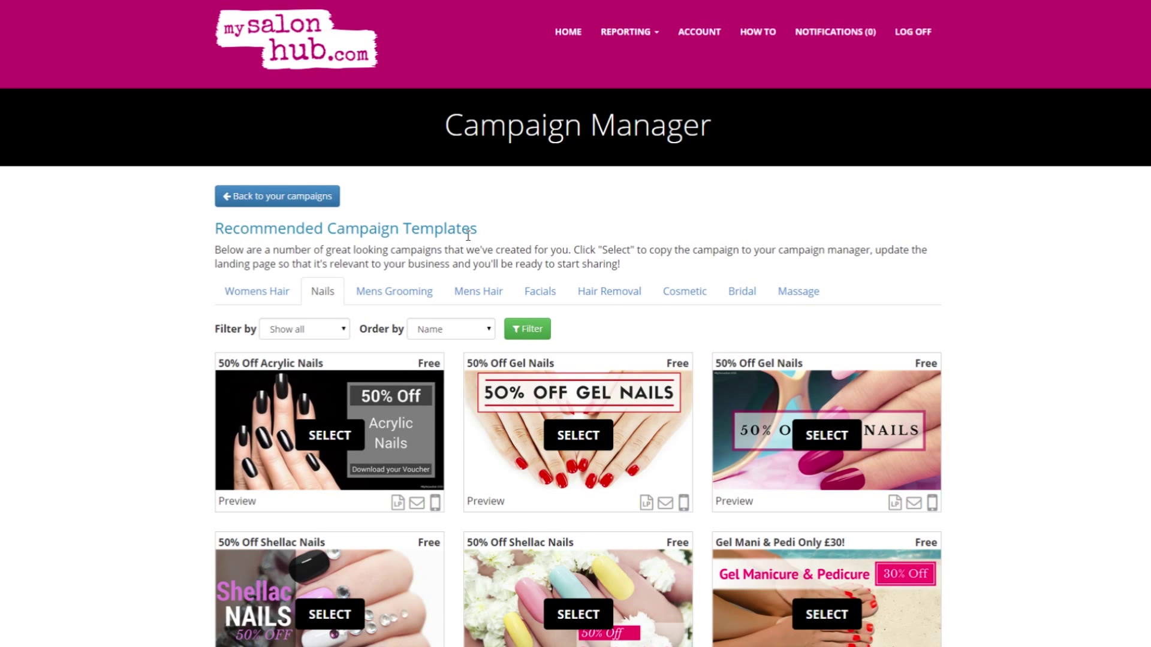
scroll(515, 213, "down", 2)
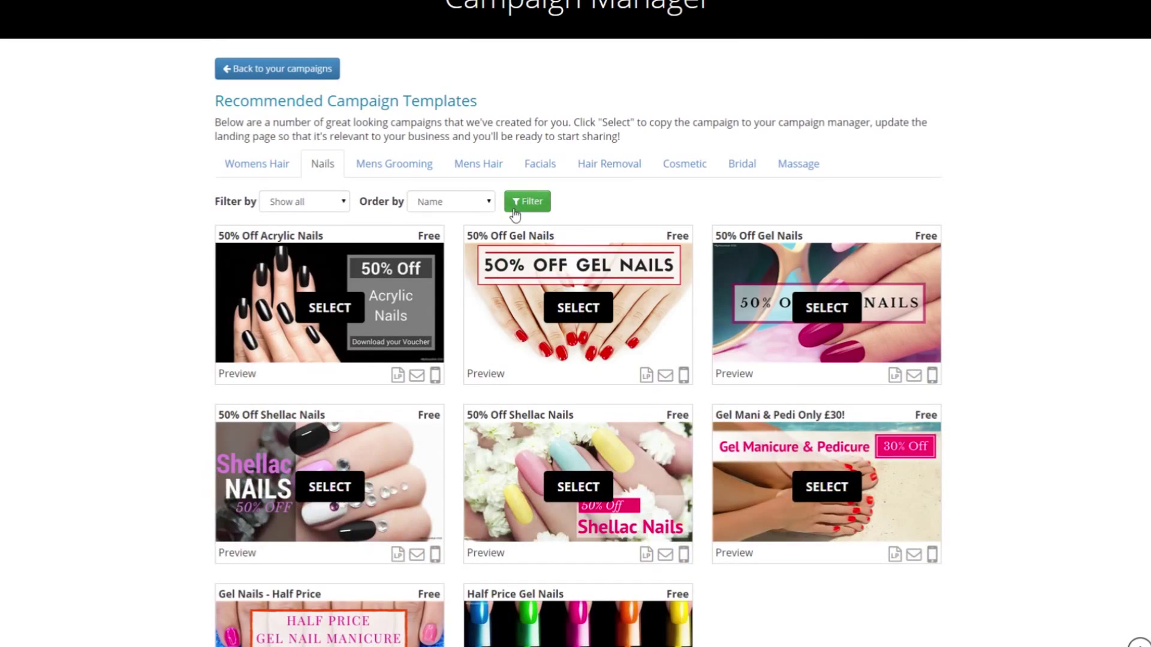
left_click(579, 306)
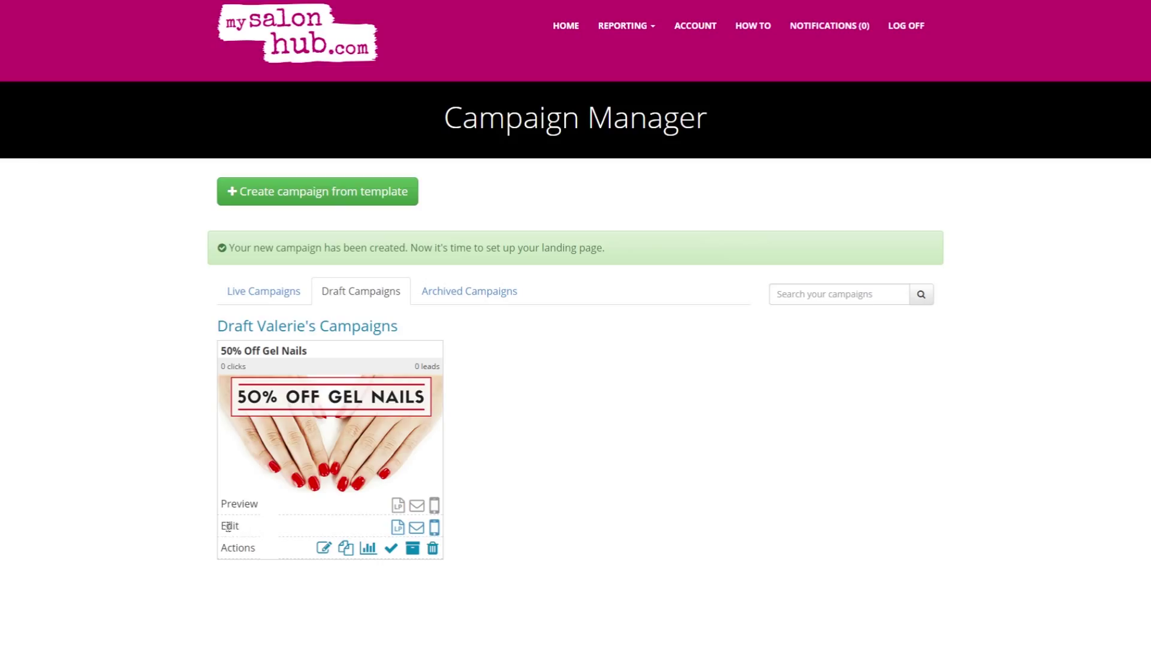
- Open the new campaign's landing page for editing, replace the green location heading with "Liverpool" and colour it black
left_click(397, 529)
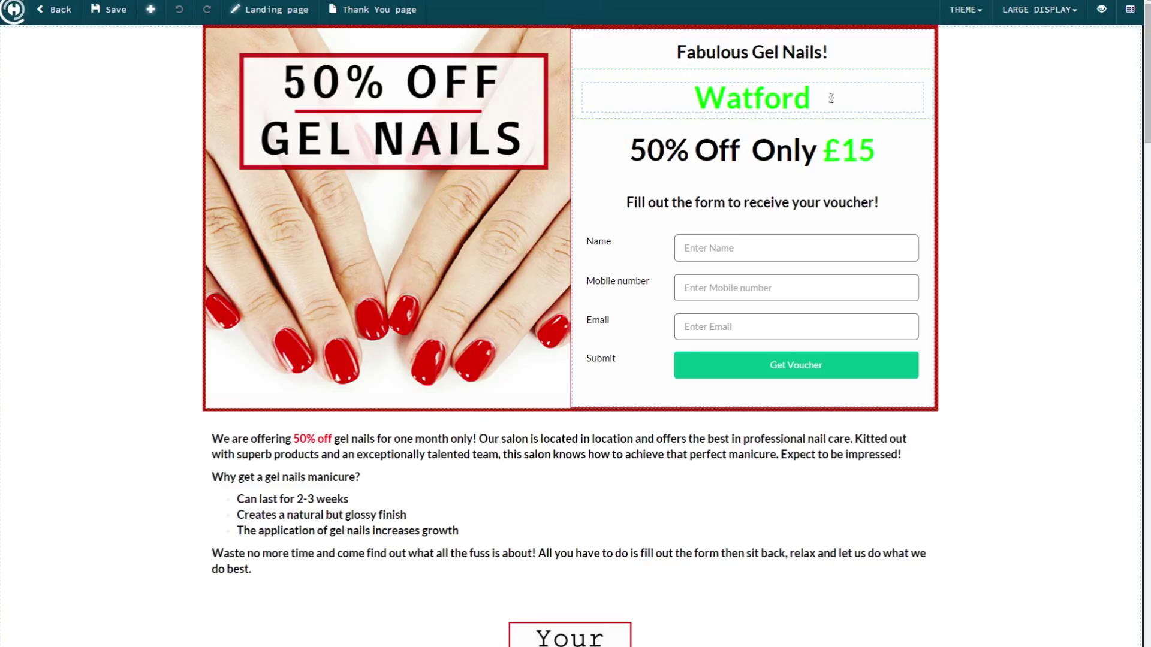
left_click_drag(832, 100, 696, 103)
type("L")
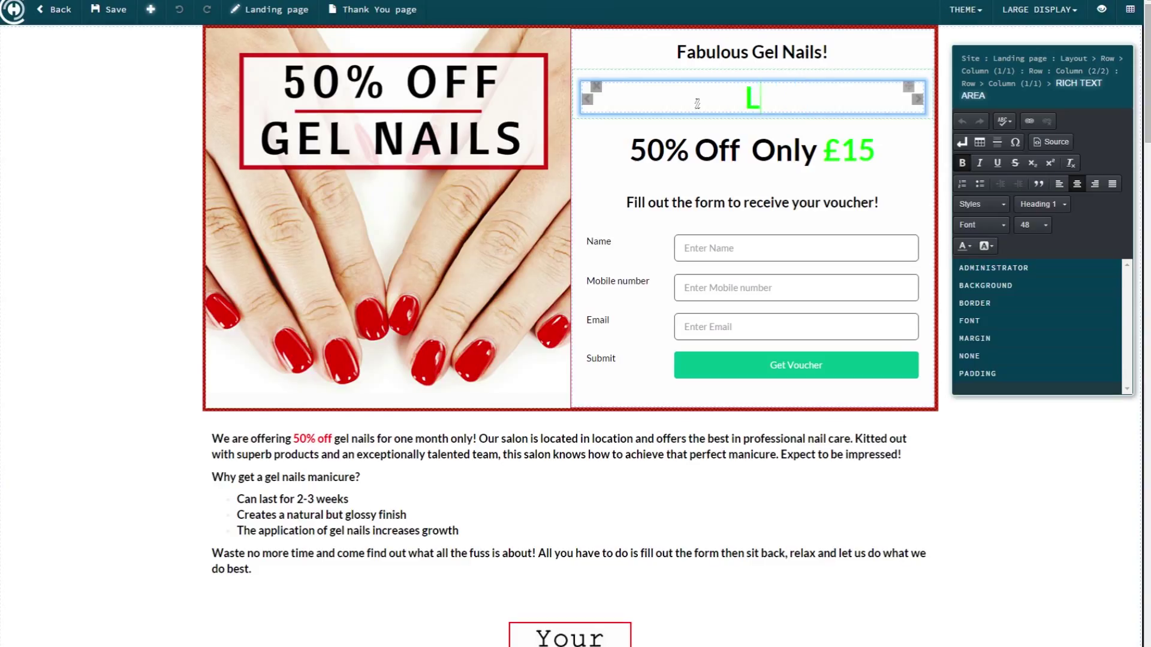
type("iverpool")
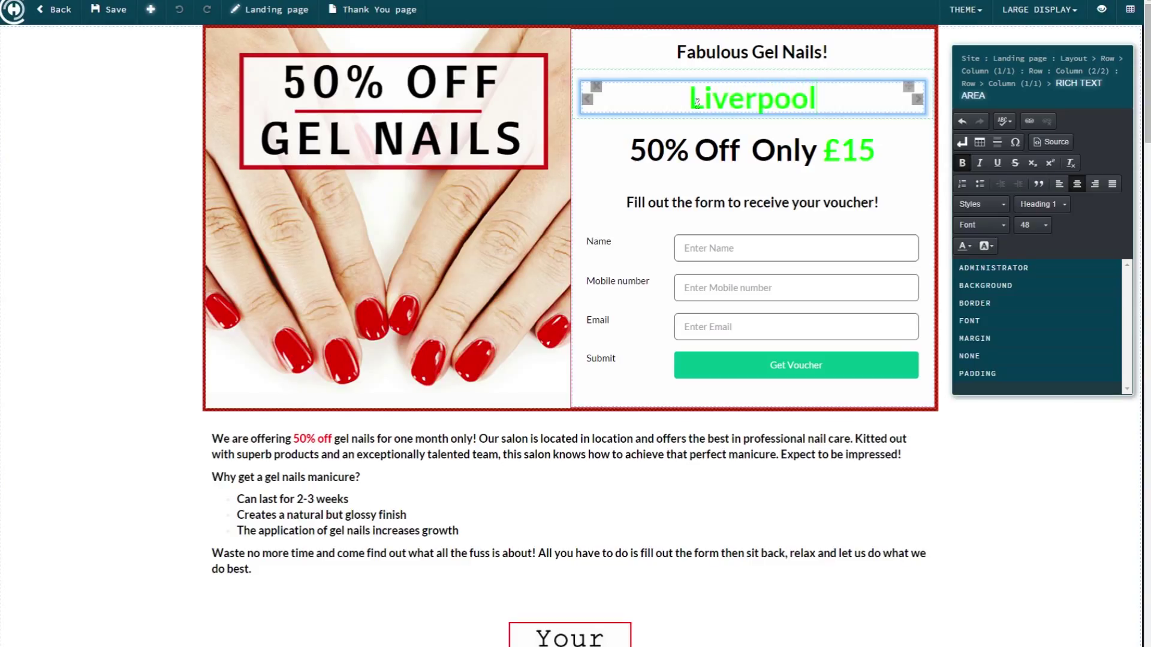
left_click_drag(689, 100, 828, 103)
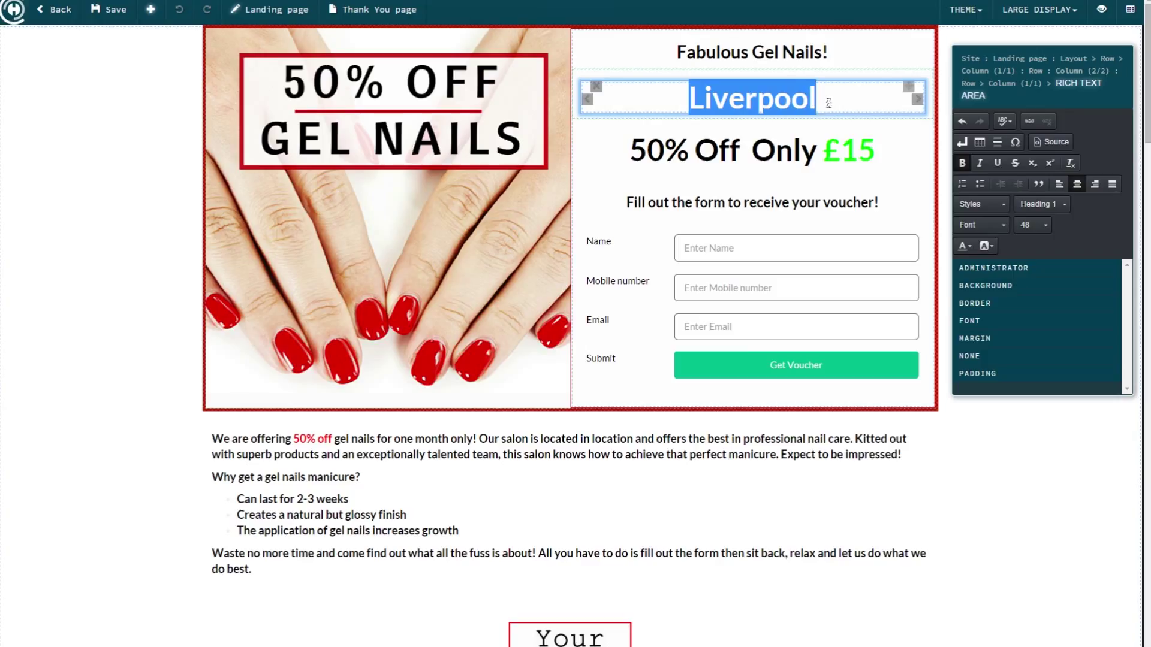
left_click(970, 243)
left_click(963, 273)
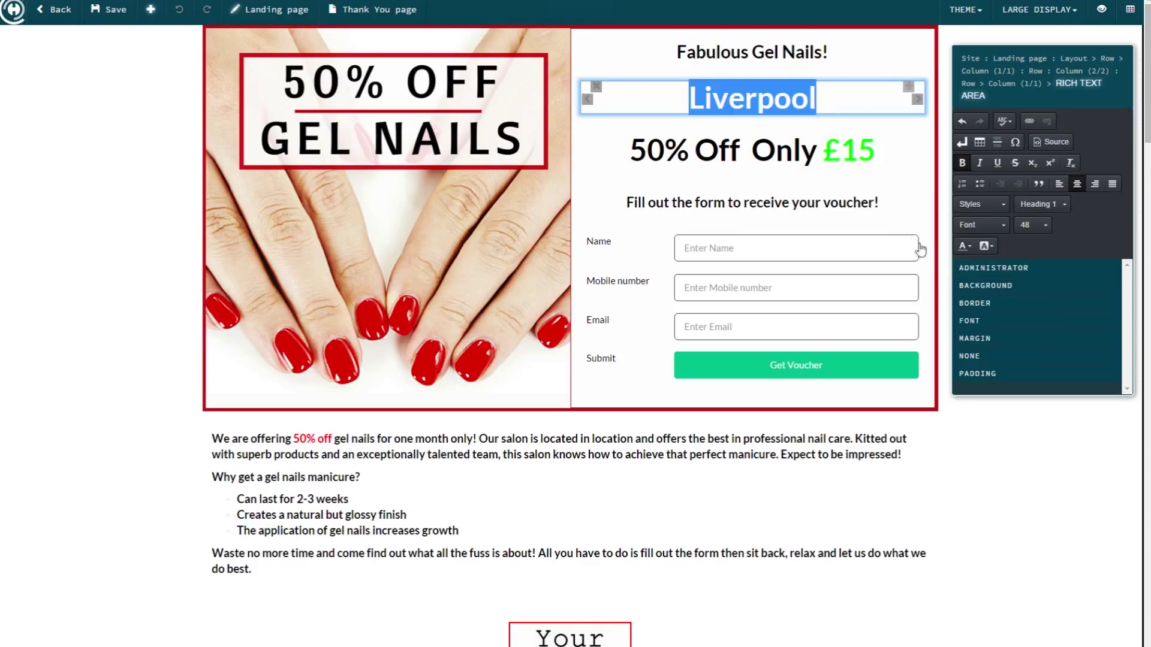
- Set the offer price in the "50% Off Only" heading to £10 and colour it black
left_click(891, 179)
left_click(858, 151, "shift")
type("0")
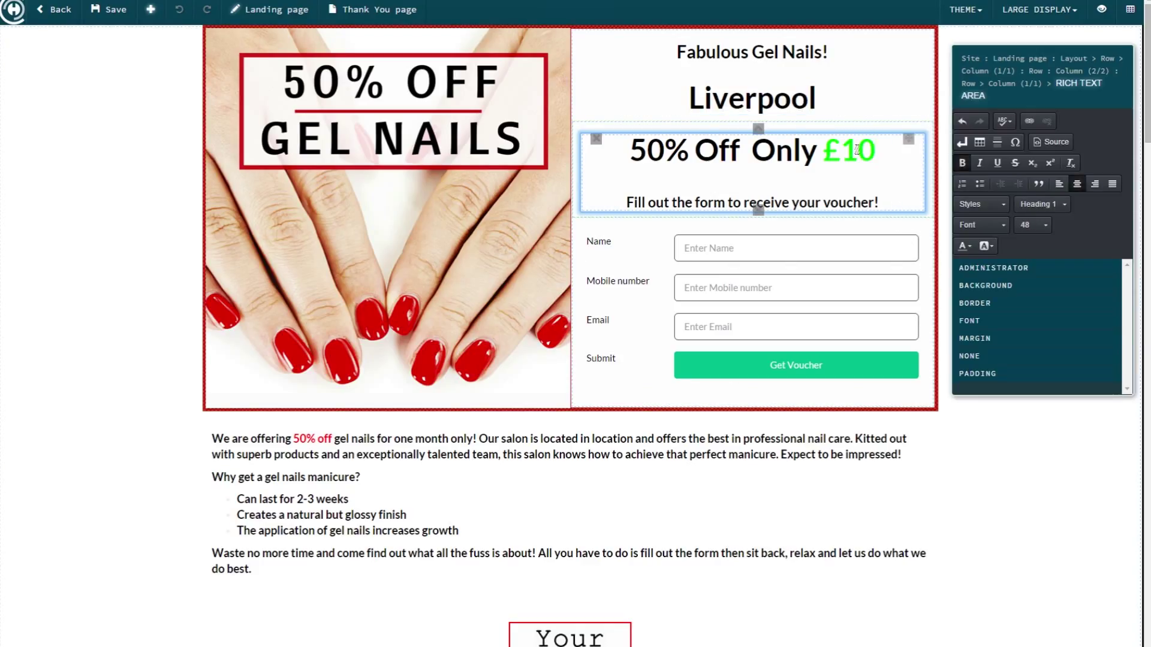
left_click_drag(864, 151, 821, 153)
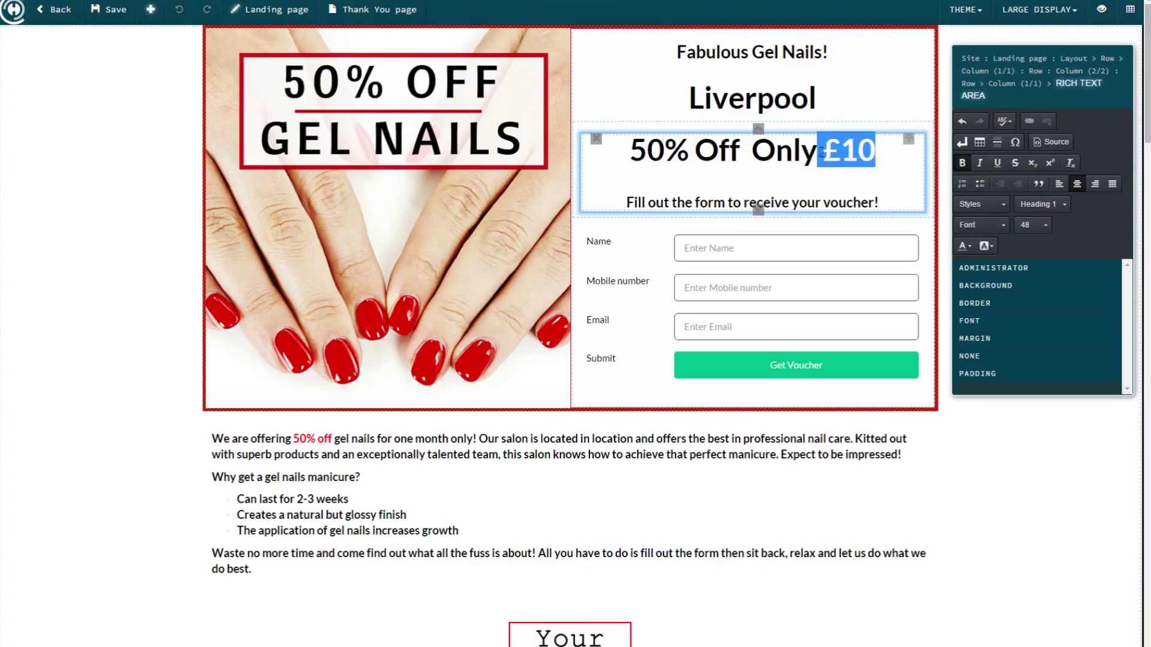
left_click(964, 246)
left_click(963, 276)
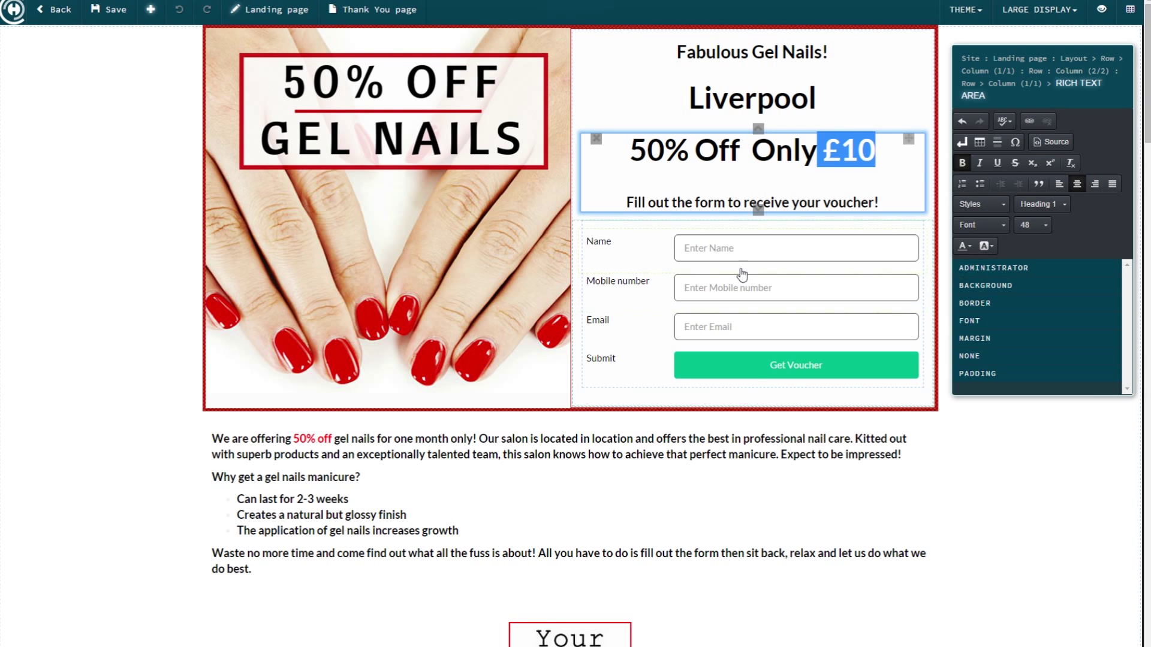
- Replace the logo placeholder below the landing page's offer text with the Valeries-01 JPEG image
scroll(694, 291, "down", 3)
left_click(680, 294)
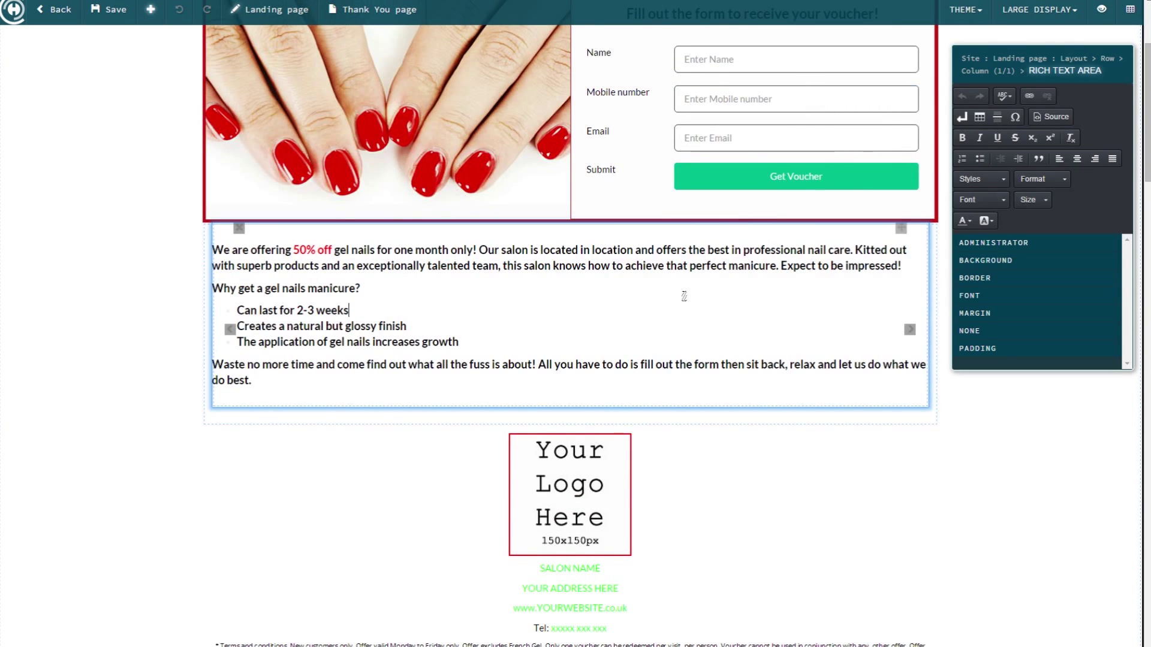
scroll(684, 294, "up", 3)
scroll(684, 294, "down", 3)
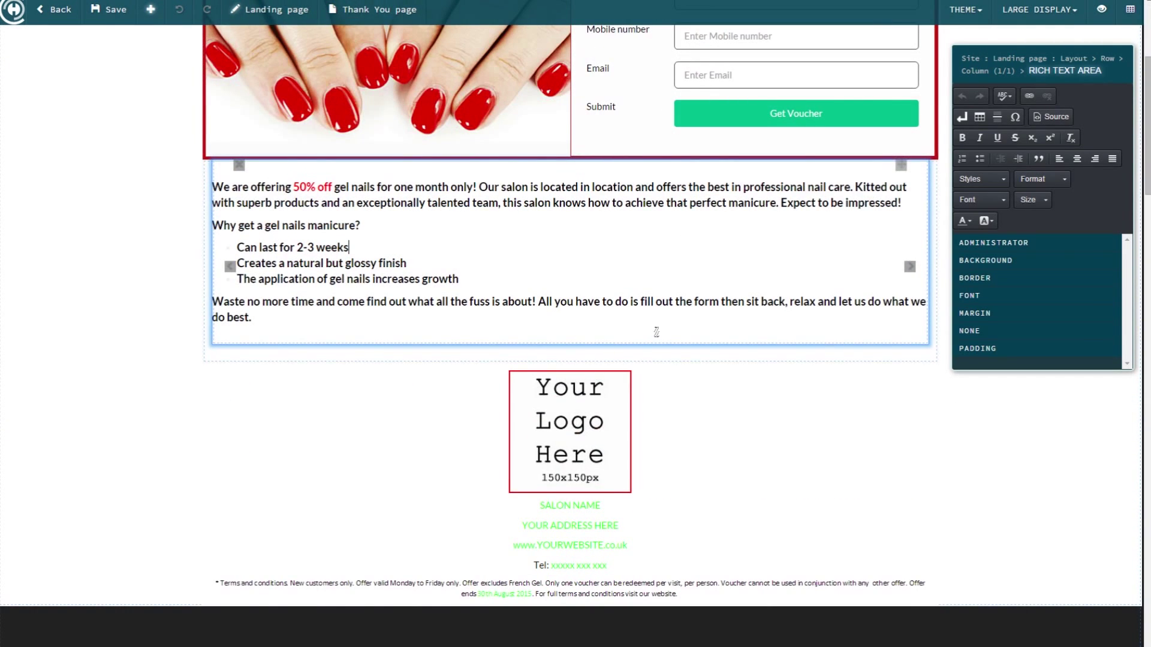
left_click(572, 426)
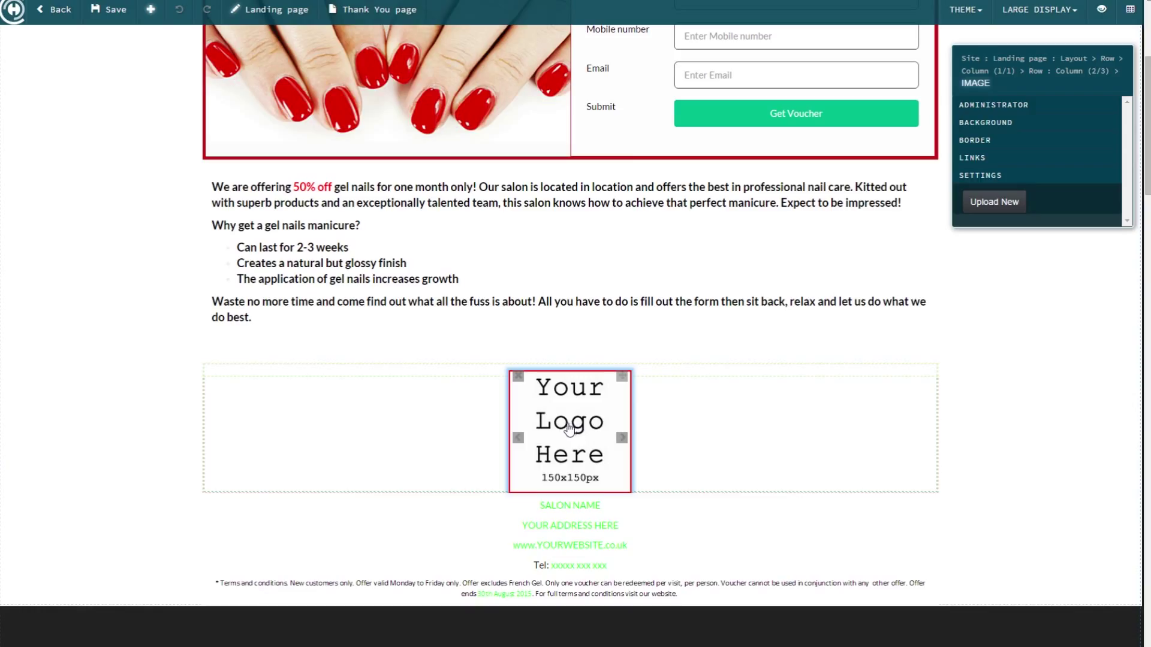
left_click(994, 202)
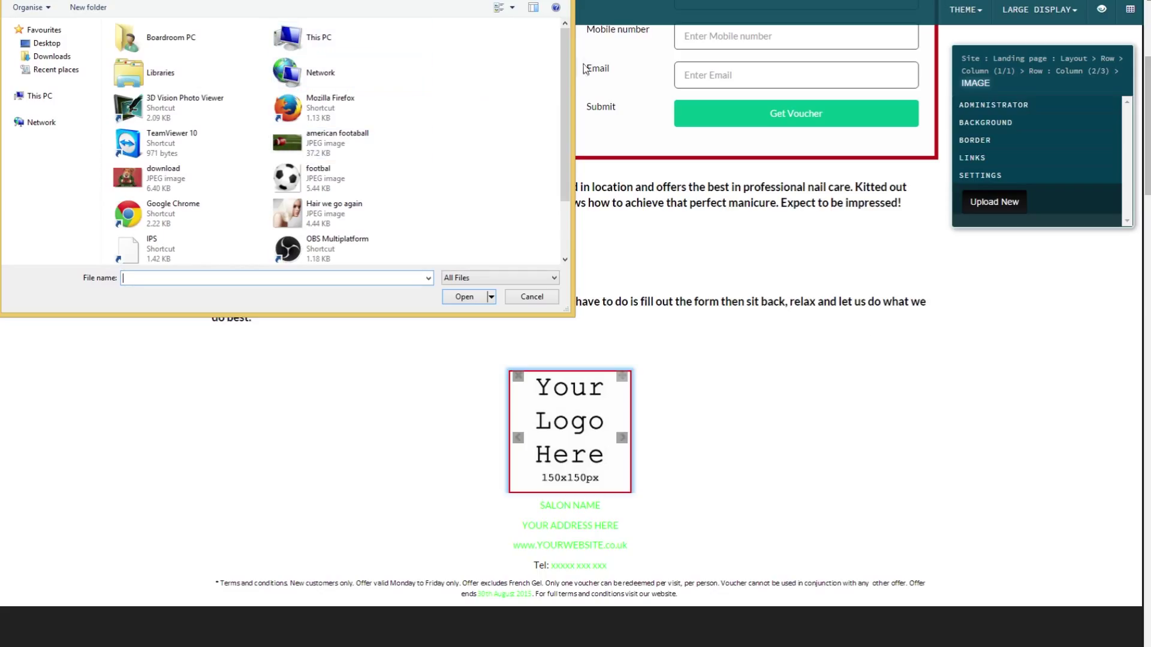
left_click_drag(563, 91, 568, 155)
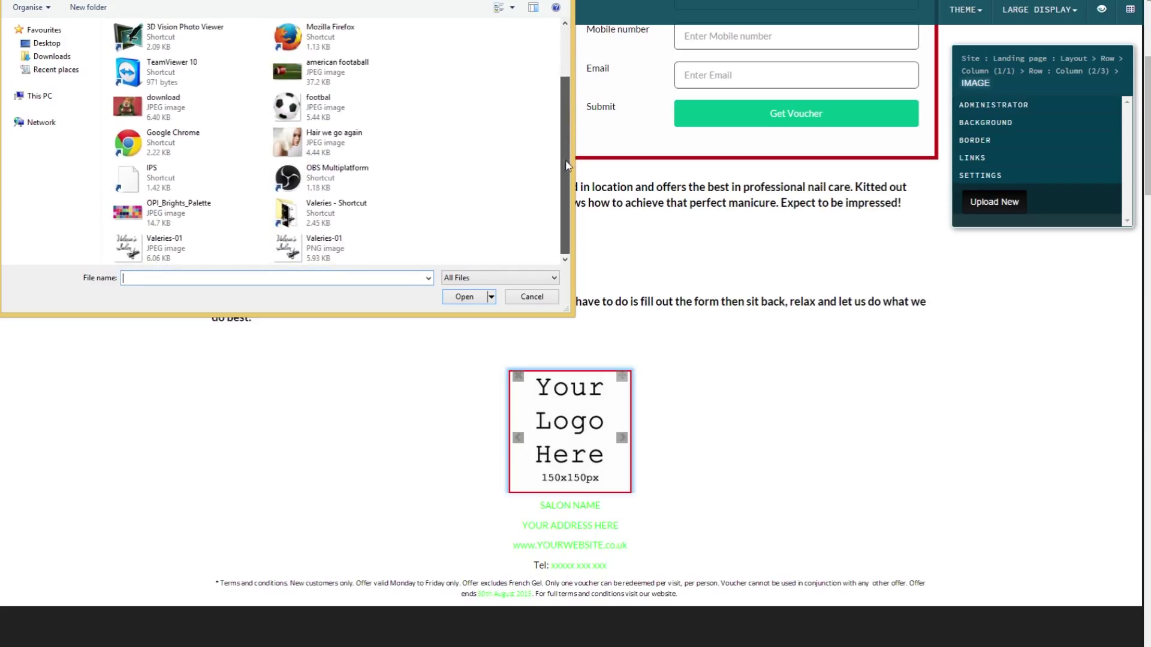
double_click(132, 250)
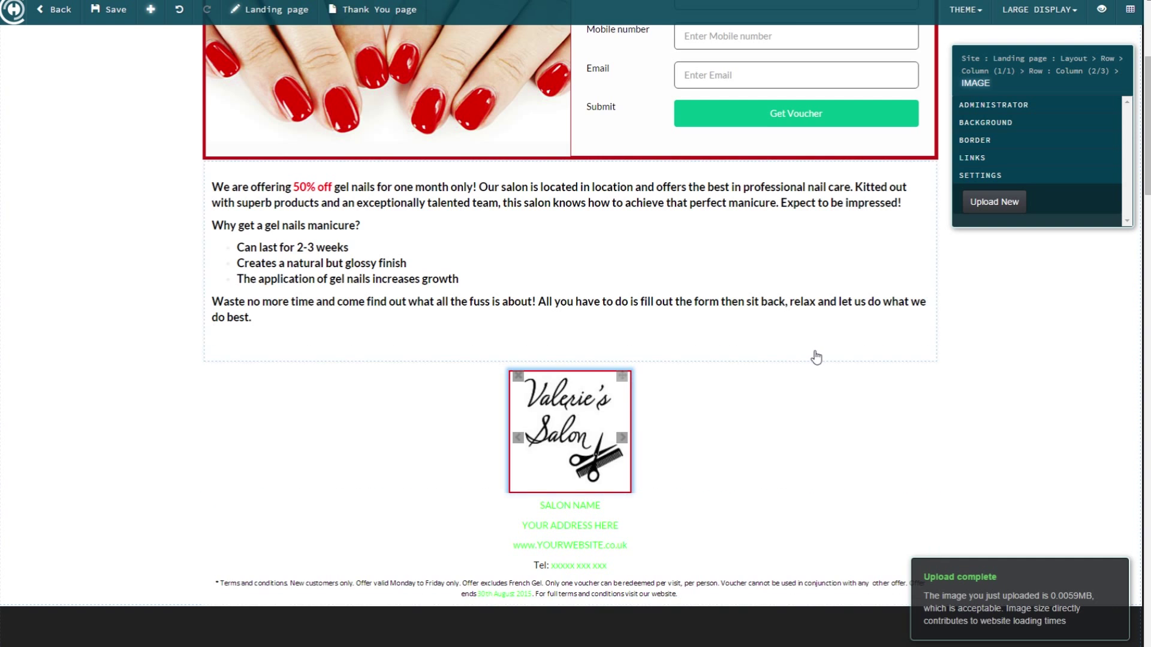
- Switch to the Thank You page and replace its logo placeholder with the Valeries-01 JPEG image
scroll(803, 359, "up", 3)
scroll(797, 364, "down", 5)
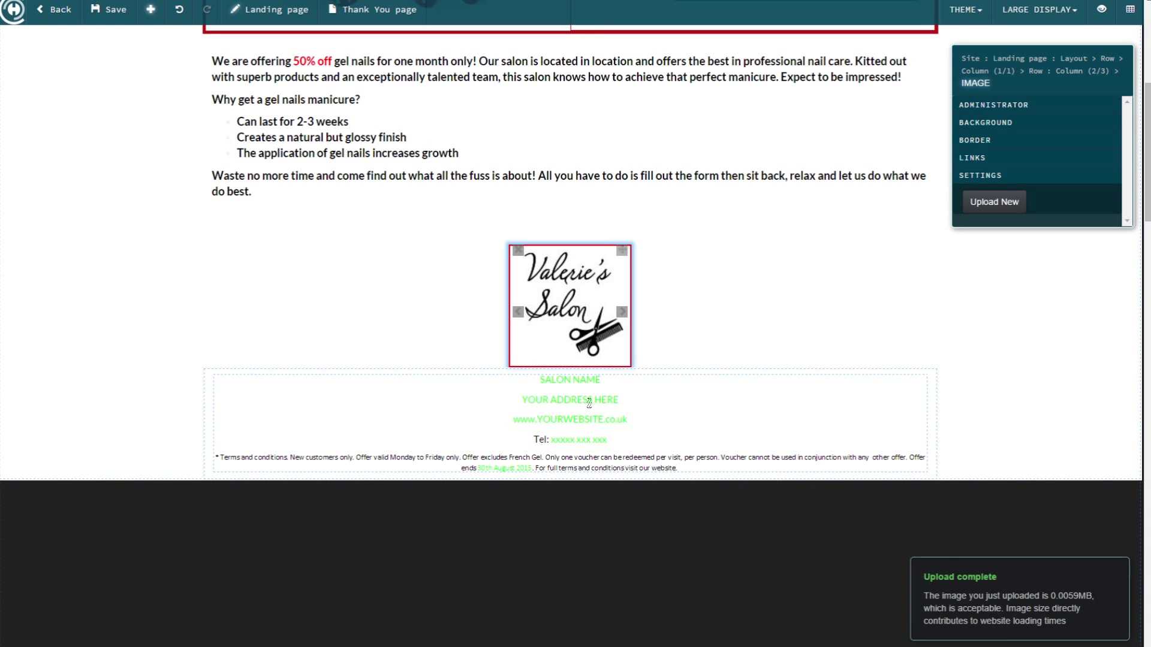
scroll(688, 357, "down", 3)
scroll(689, 358, "up", 9)
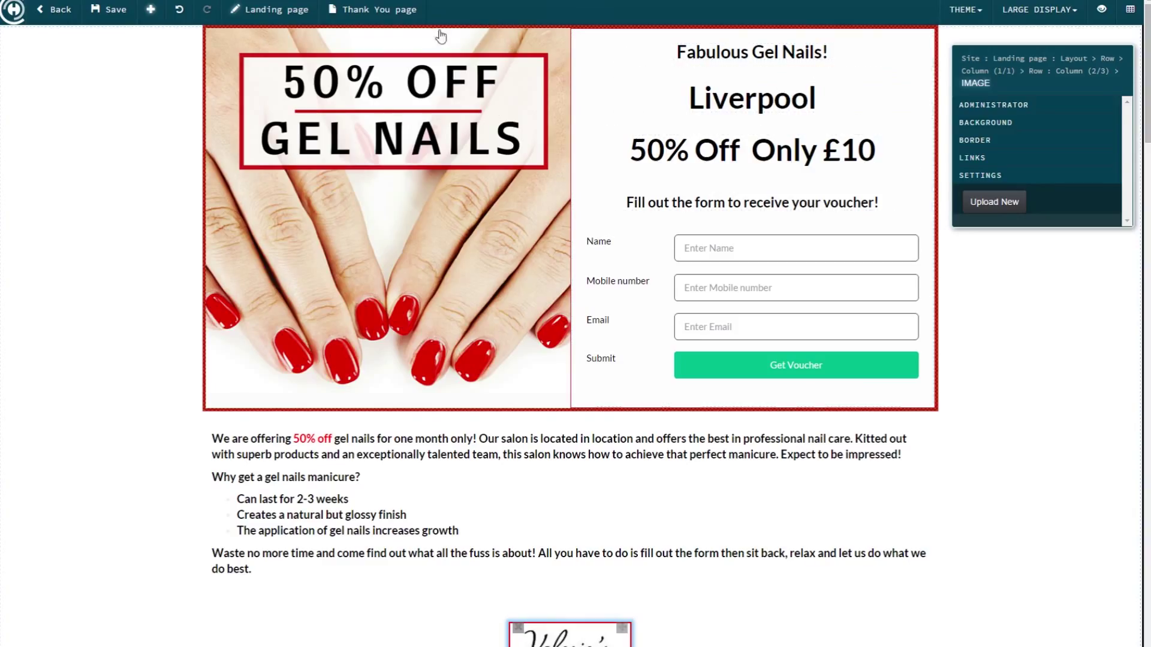
left_click(370, 14)
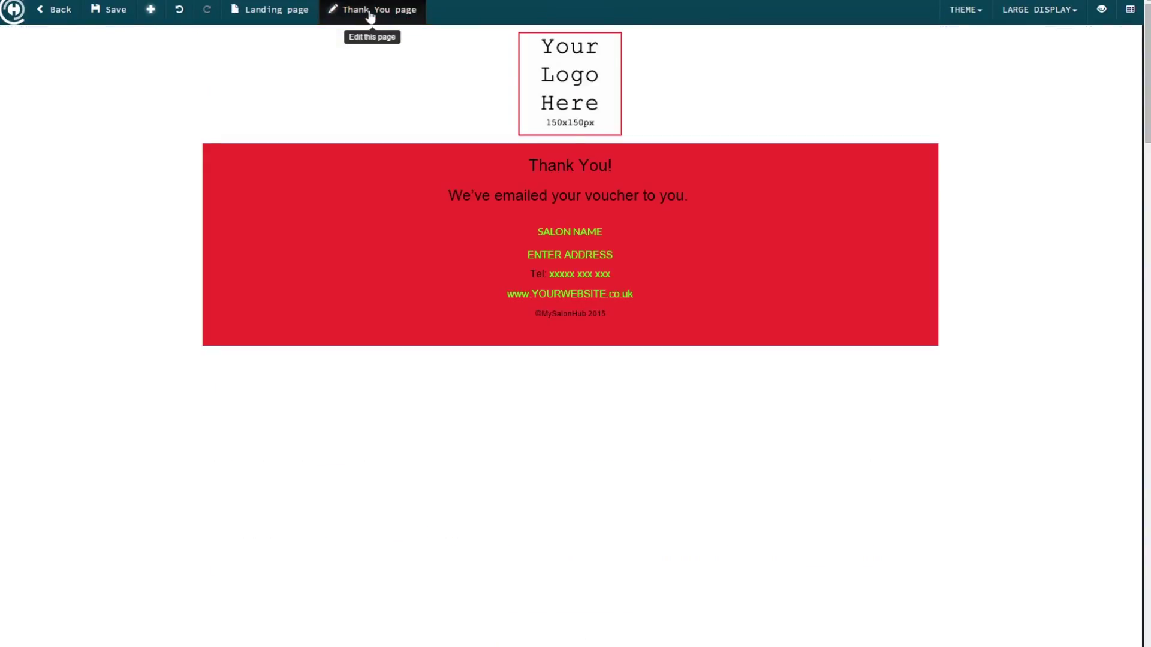
left_click(563, 82)
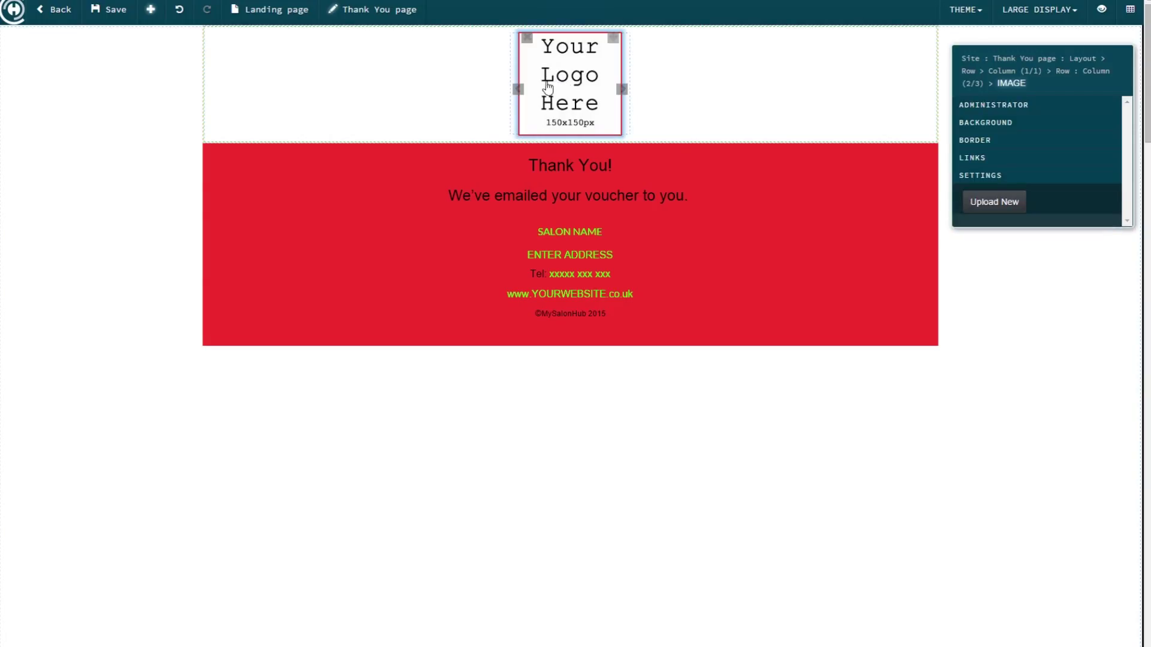
left_click(992, 204)
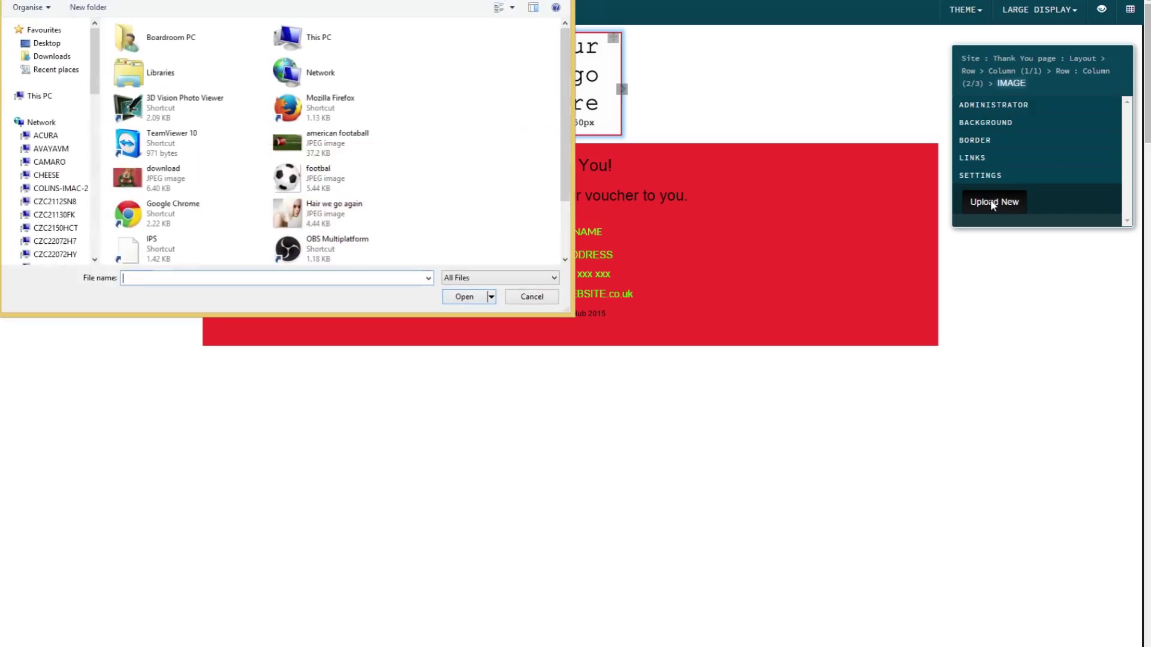
scroll(418, 187, "down", 1)
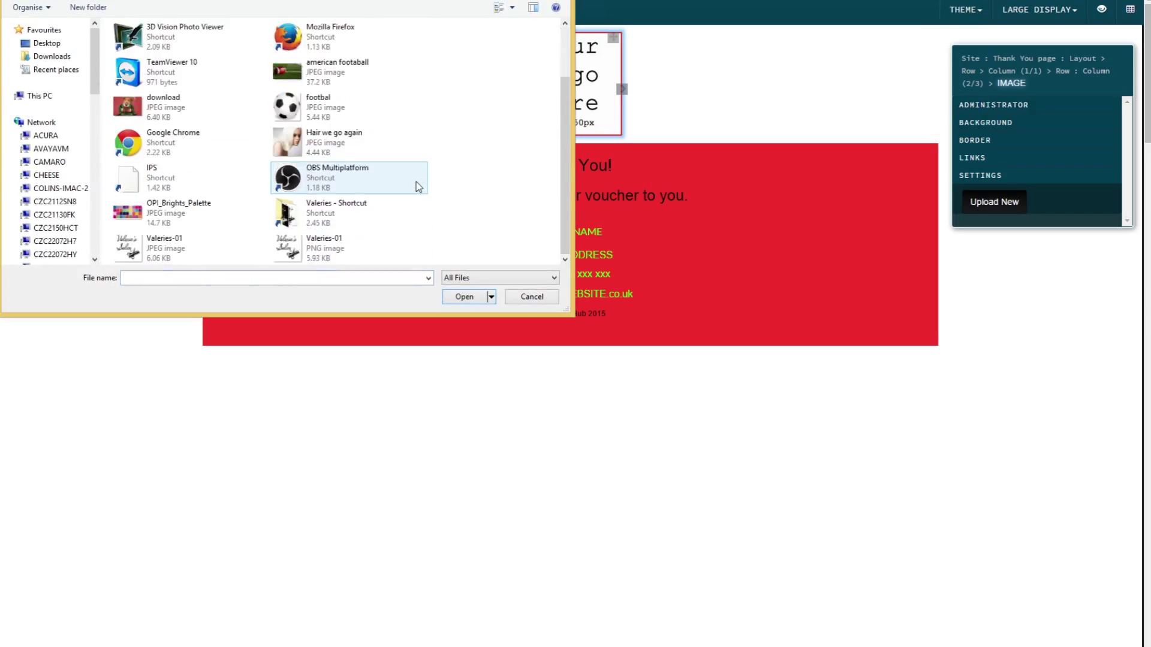
scroll(168, 264, "up", 1)
scroll(240, 221, "down", 1)
double_click(209, 238)
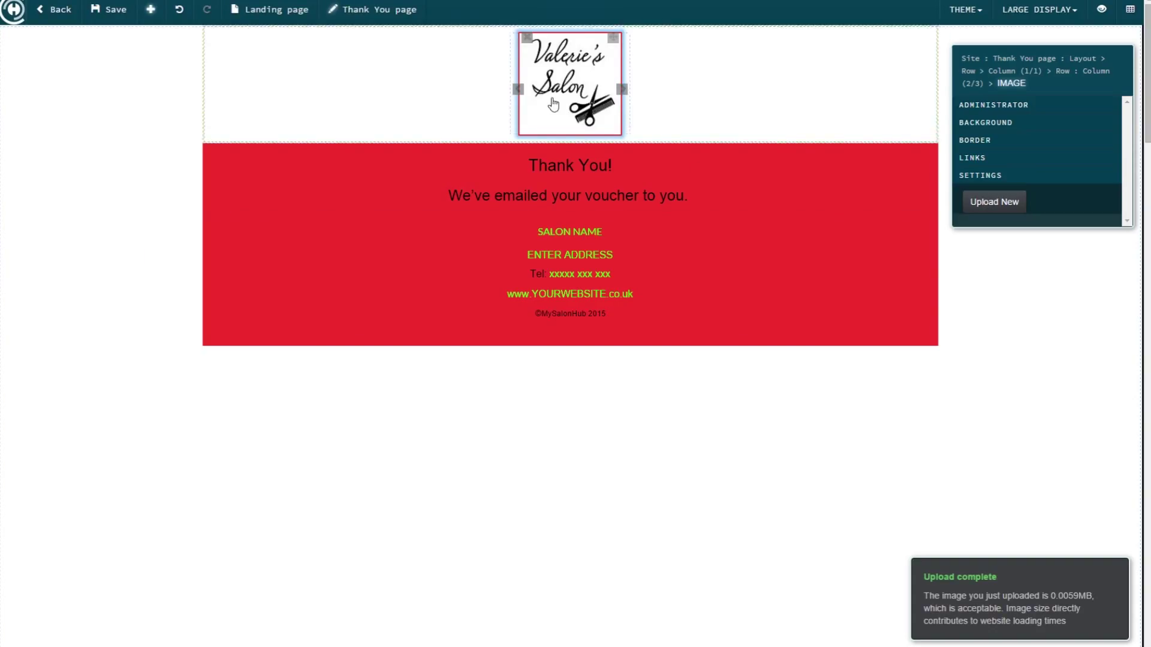
- Colour the "Thank You!" heading on the red block white
left_click(706, 248)
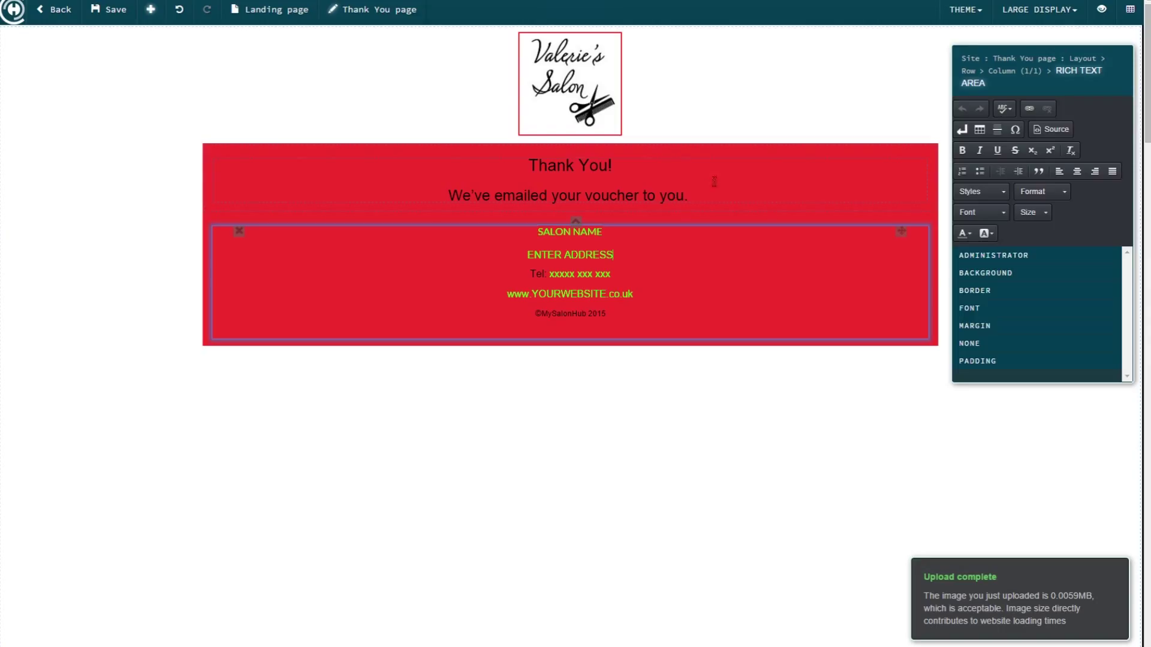
left_click_drag(643, 172, 527, 168)
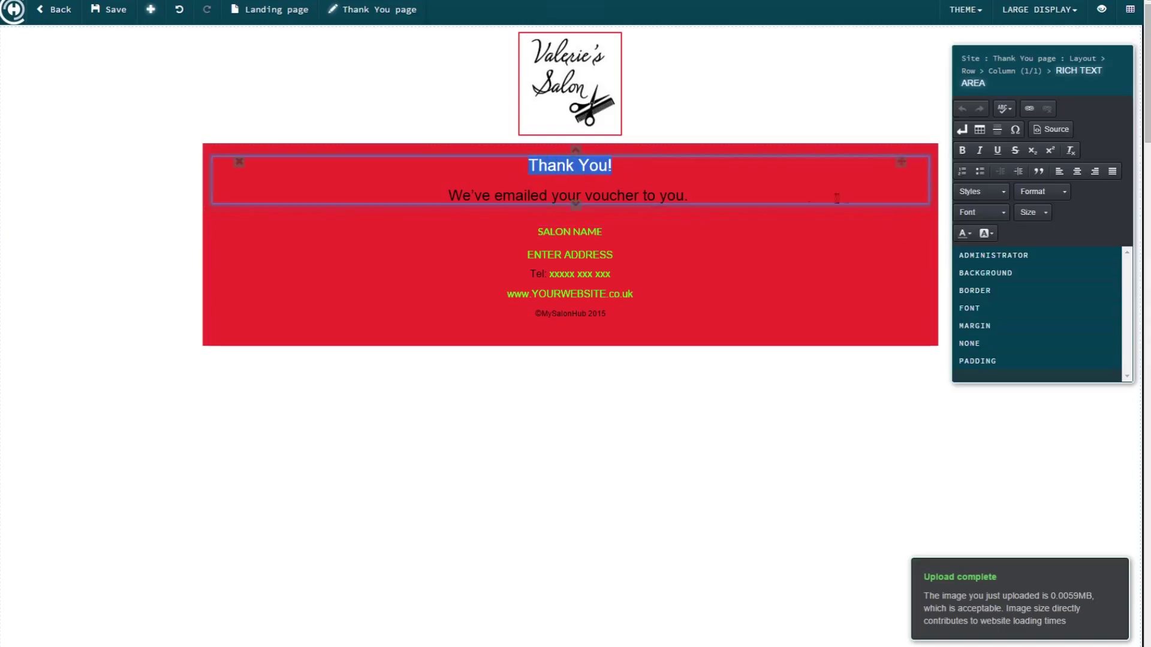
left_click(963, 233)
left_click(1033, 296)
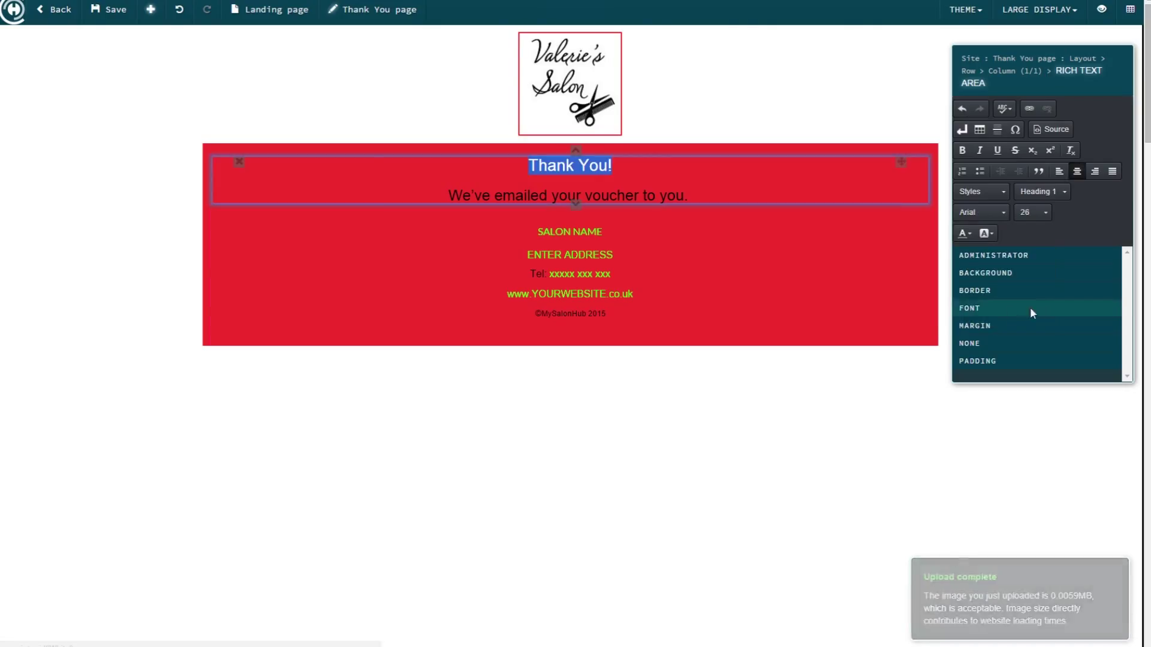
left_click(819, 297)
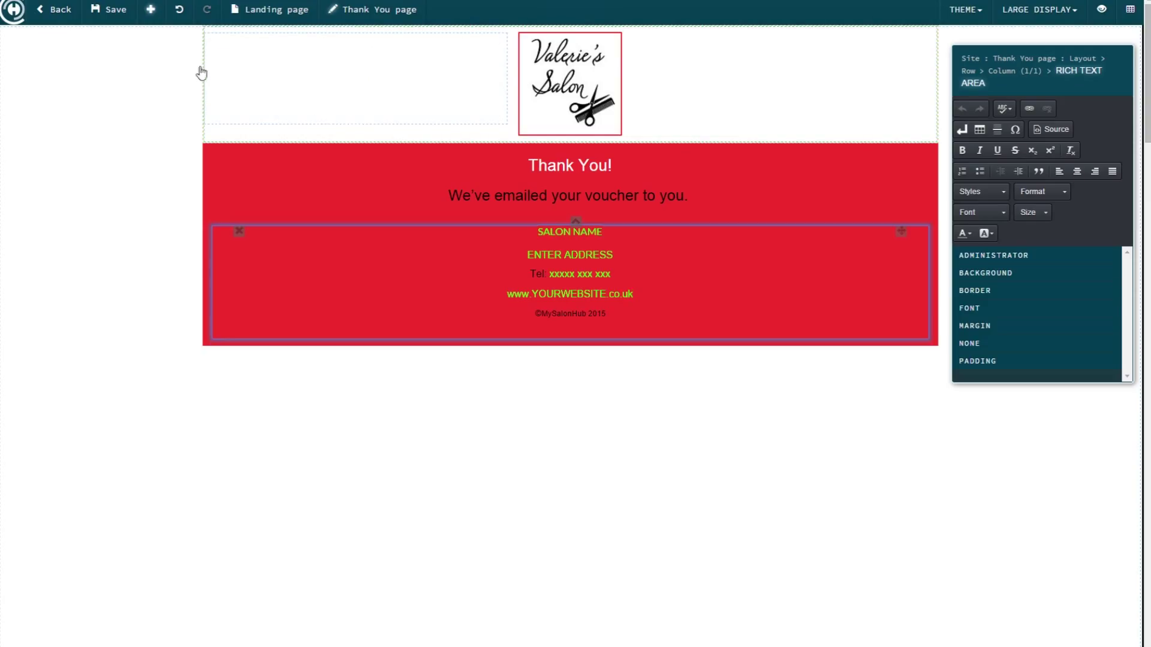
- Save the edited pages and return to the campaign list, confirming leaving the editor
left_click(116, 13)
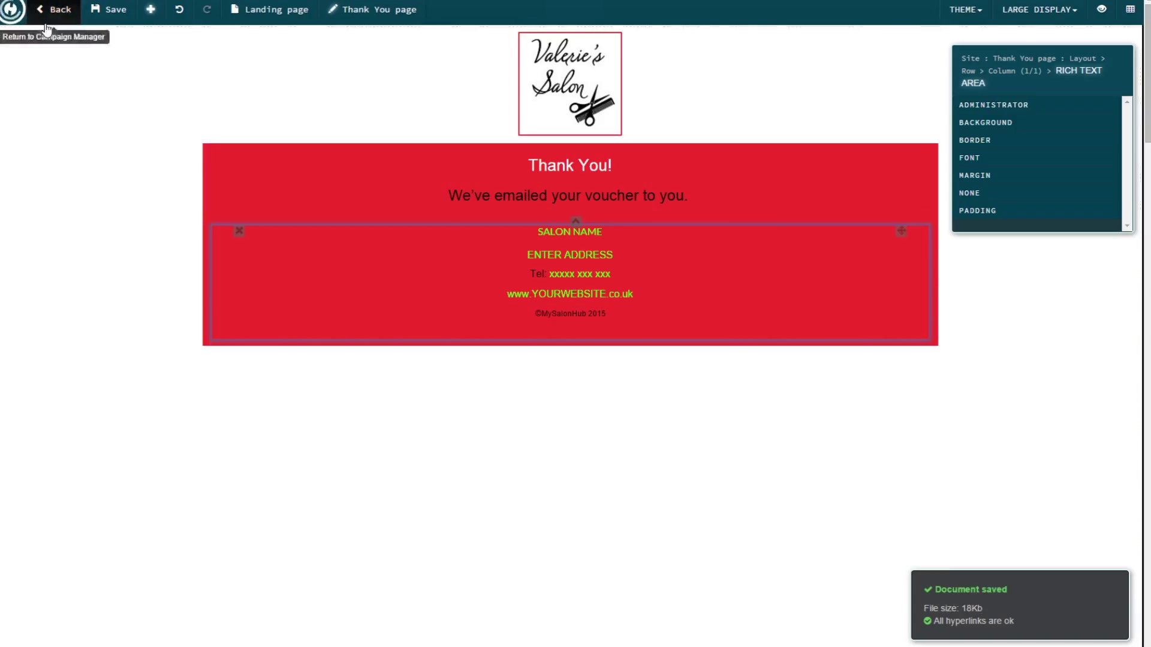
left_click(11, 11)
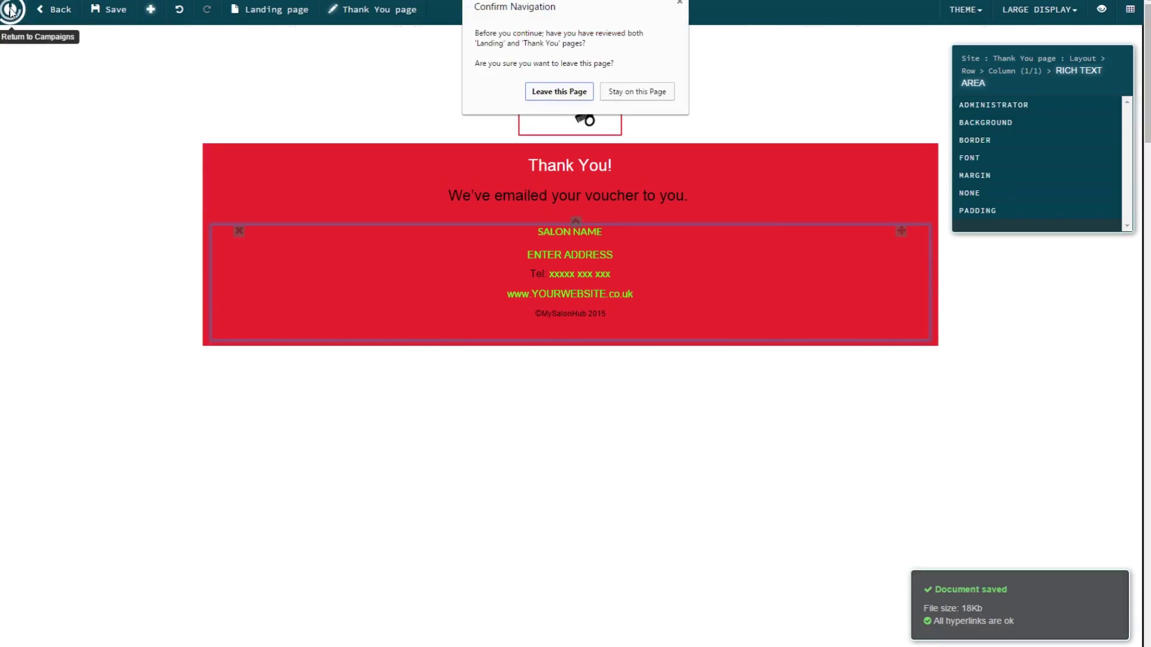
left_click(559, 92)
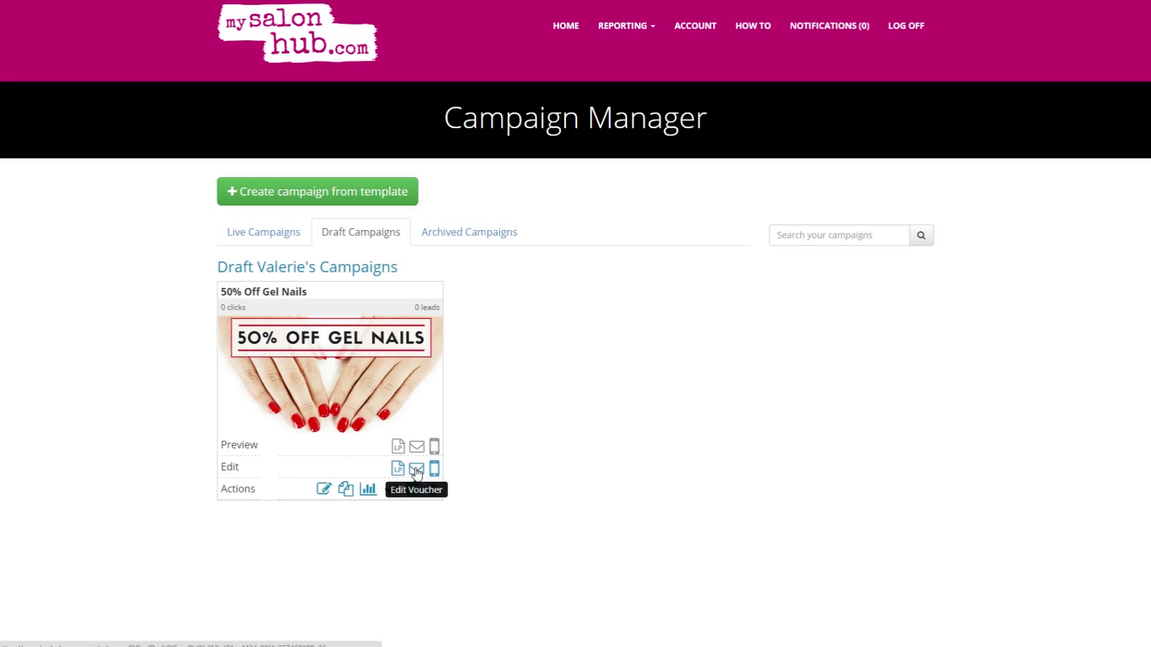
- Open the 50% Off Gel Nails voucher in the email editor and replace the middle group of the phone number placeholder with the salon's digits
left_click(417, 471)
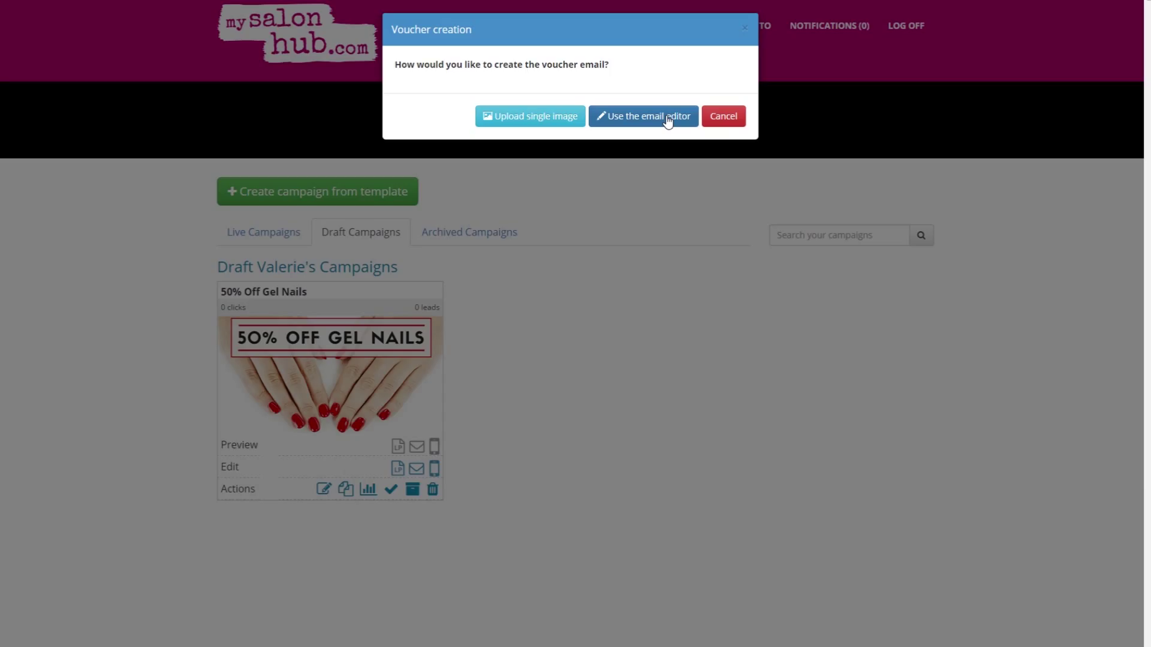
left_click(667, 120)
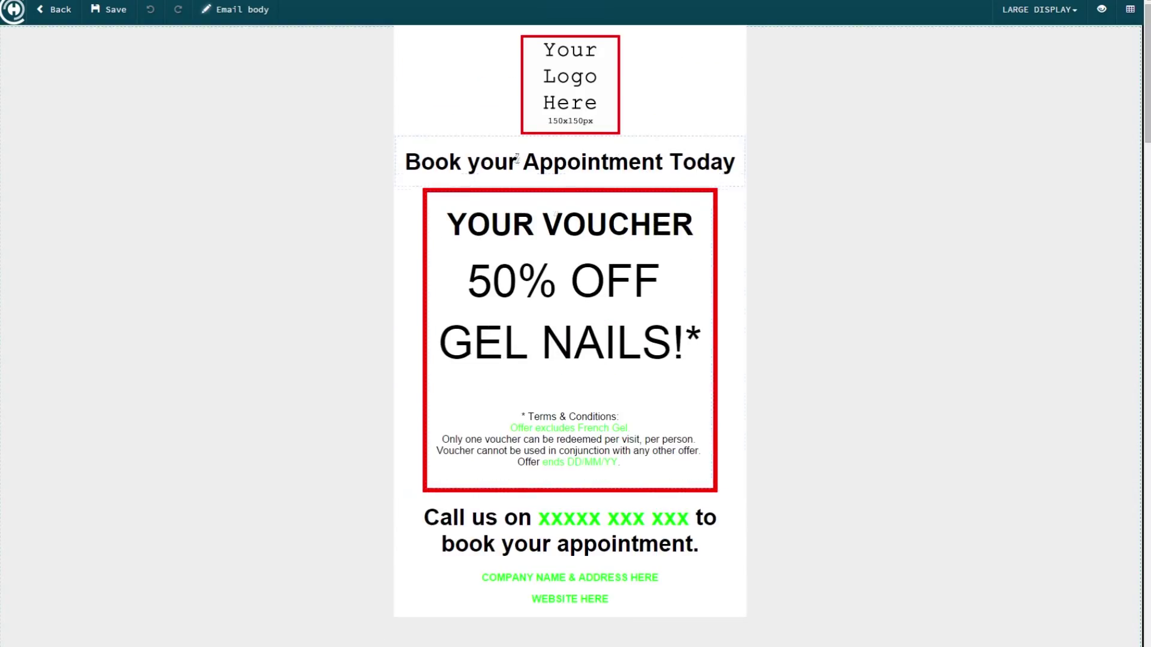
scroll(493, 384, "down", 1)
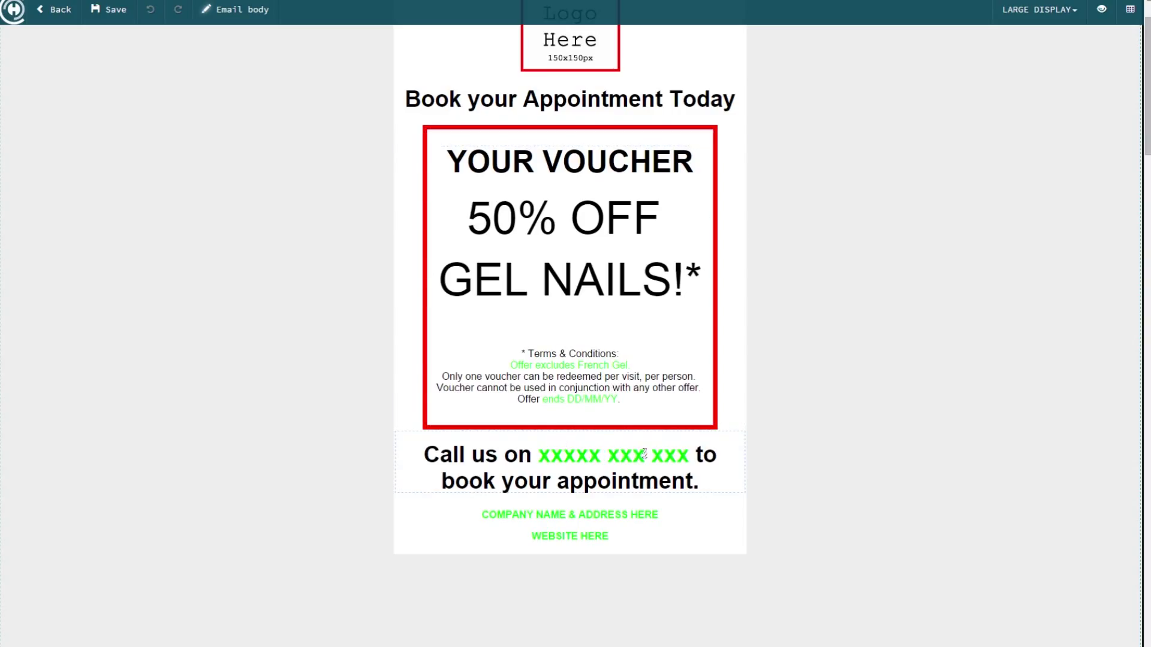
double_click(610, 456)
type("989")
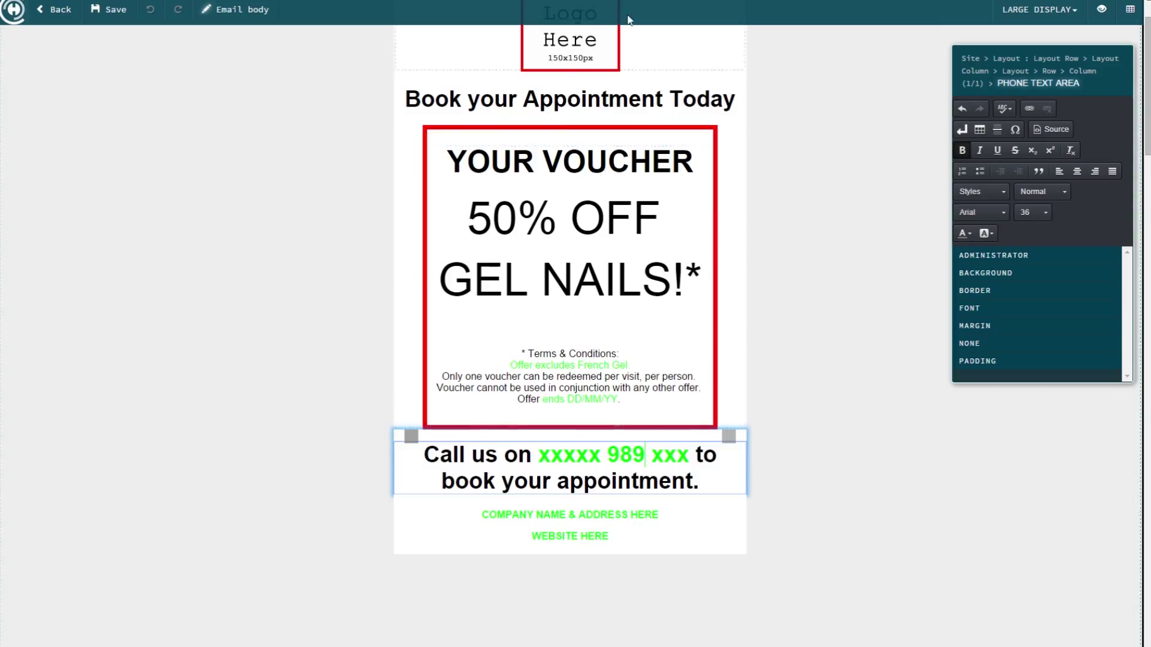
- Replace the logo placeholder above the voucher email's "Book your Appointment Today" heading with the Valeries-01 JPEG image
scroll(563, 129, "up", 1)
left_click(566, 91)
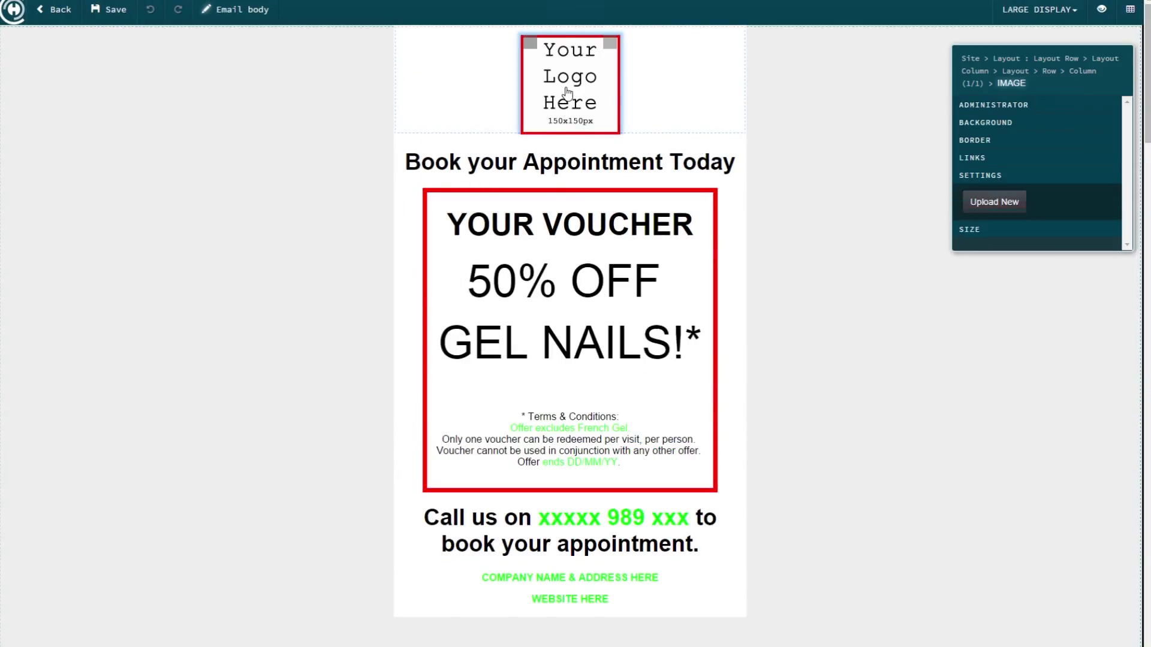
left_click(1013, 209)
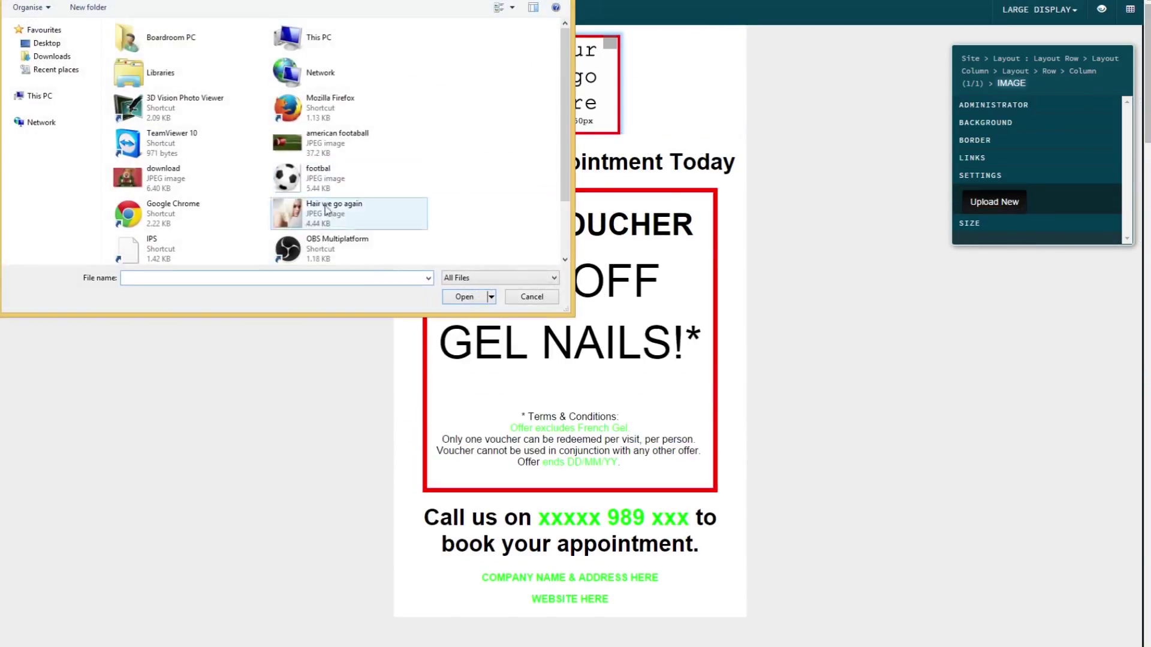
scroll(454, 150, "down", 2)
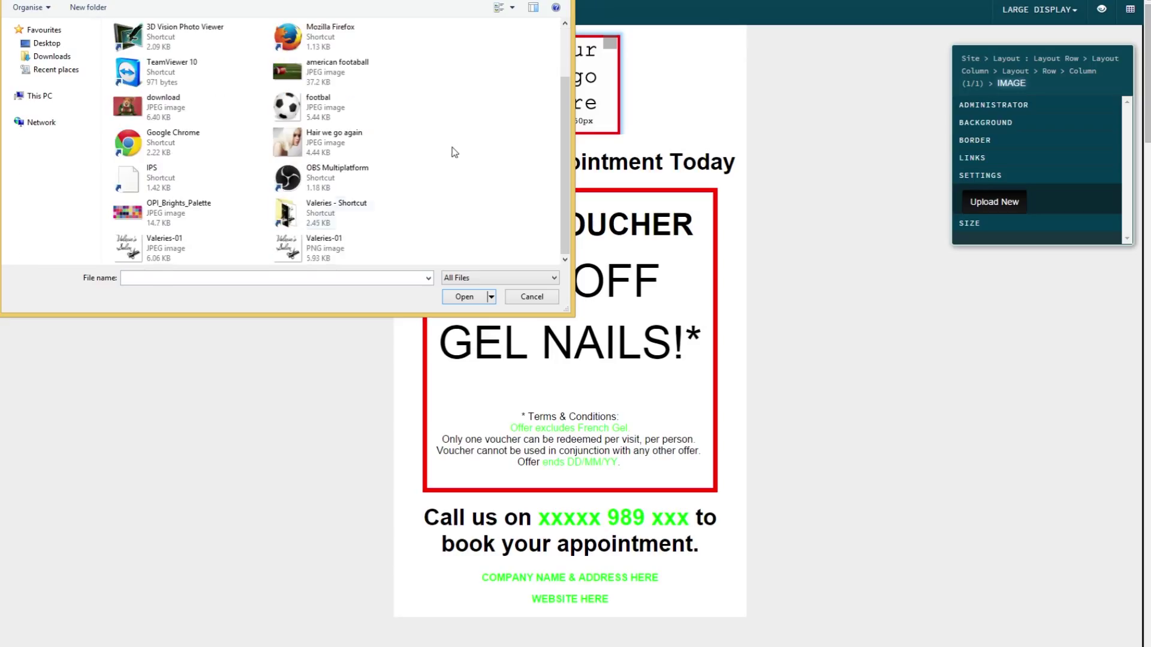
double_click(129, 255)
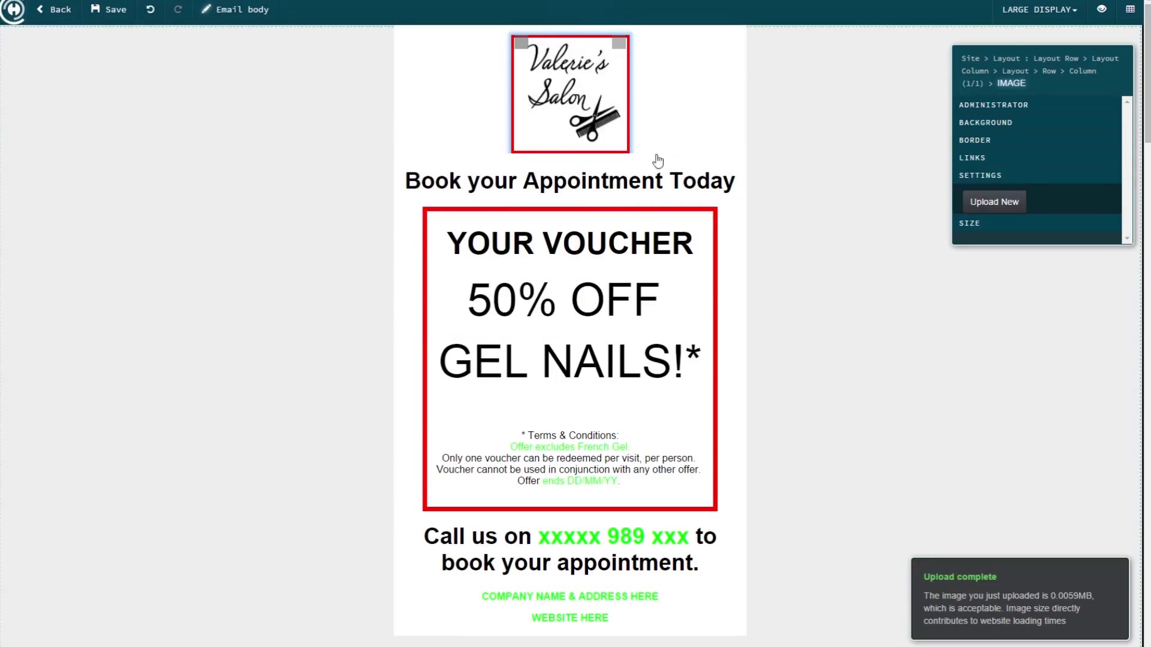
- Save the voucher email and return to the campaign list, confirming leaving the editor
left_click(102, 11)
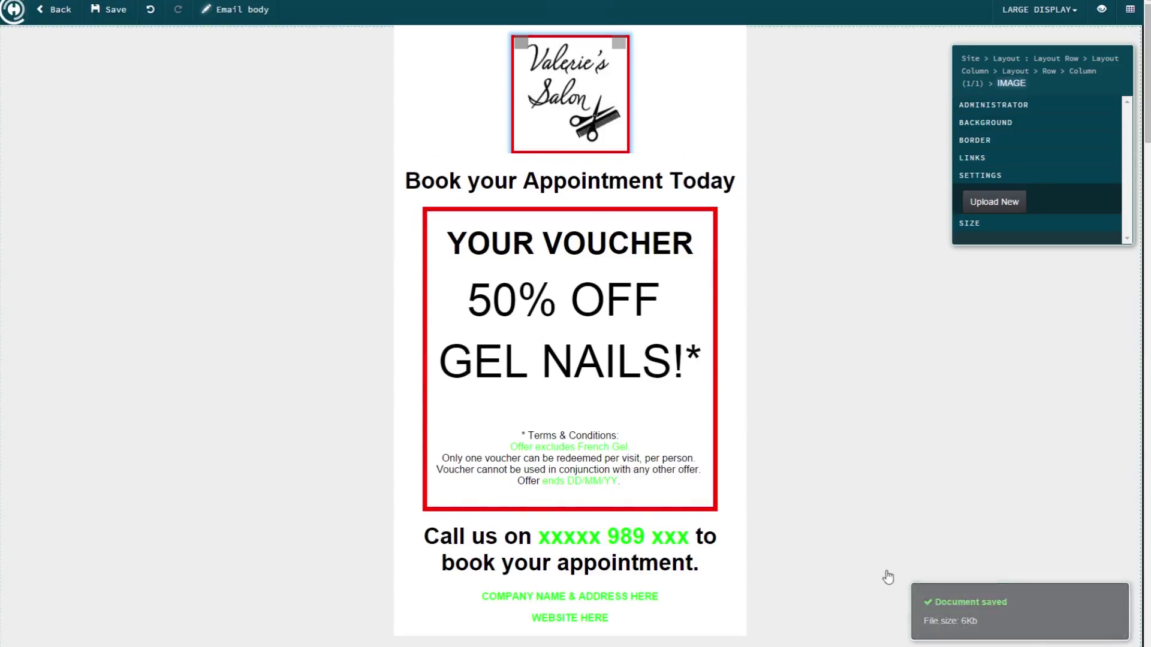
left_click(19, 22)
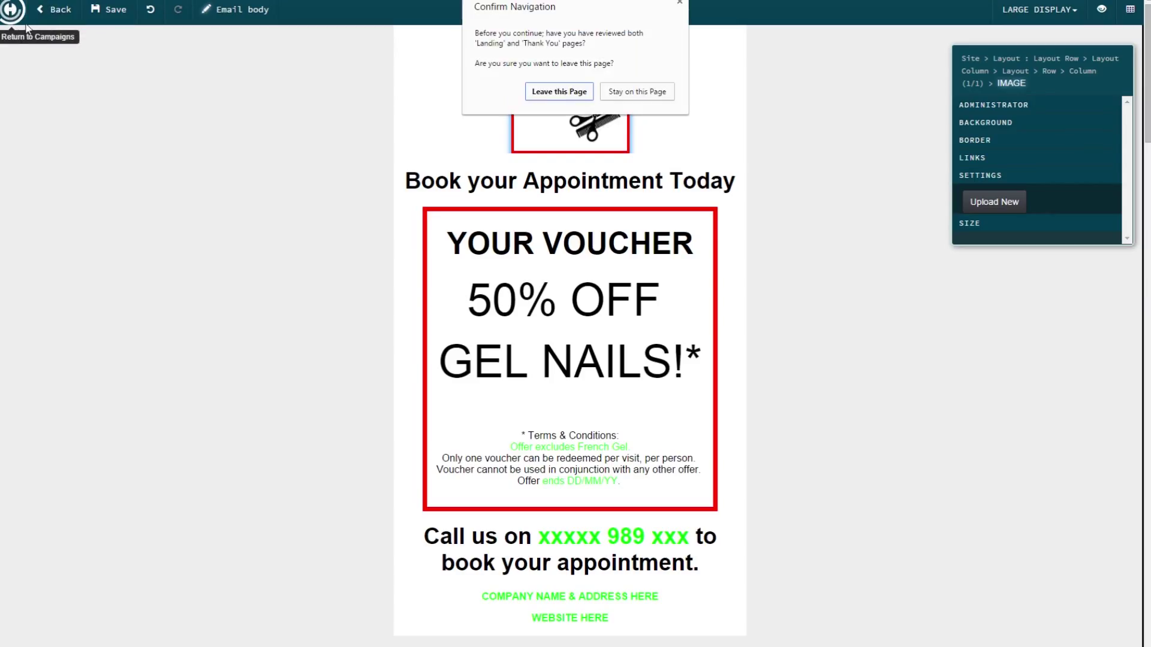
left_click(542, 94)
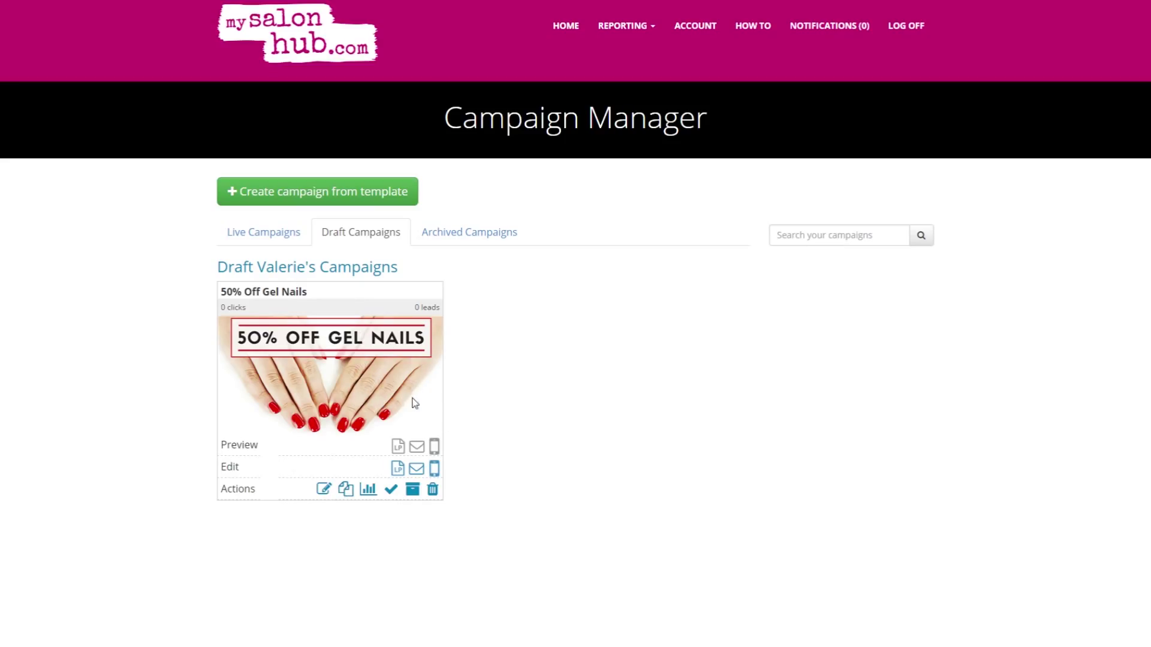
- Edit the 50% Off Gel Nails campaign details and set the social media description to "Heres a great off from Valeries Salon!!"
left_click(324, 493)
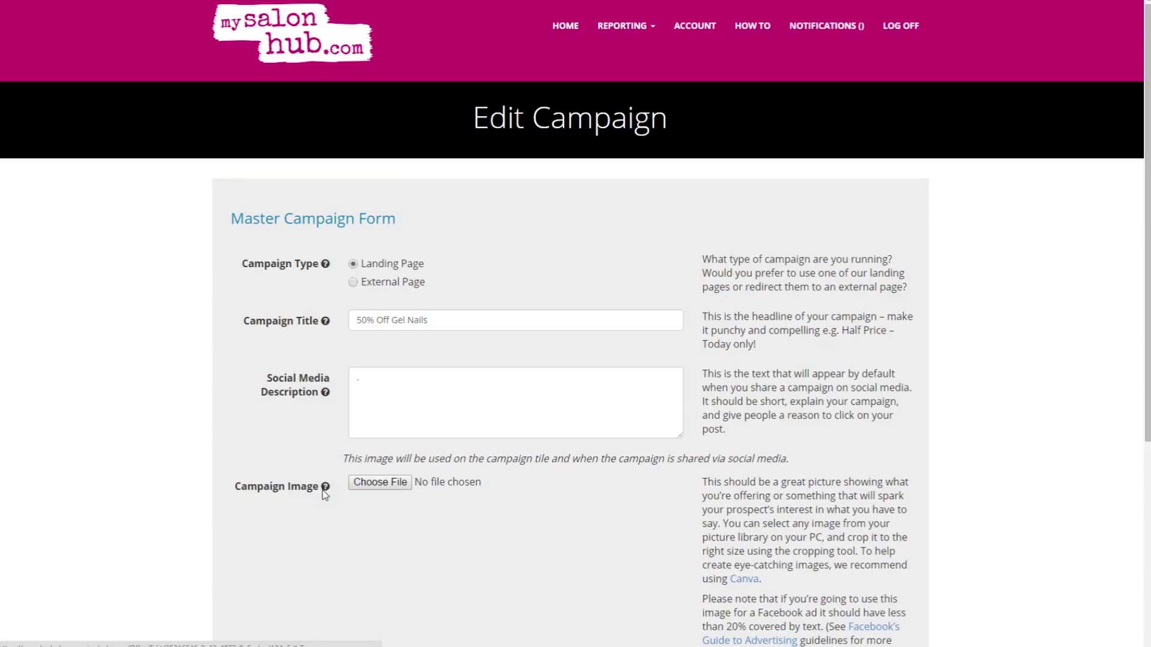
left_click(402, 374)
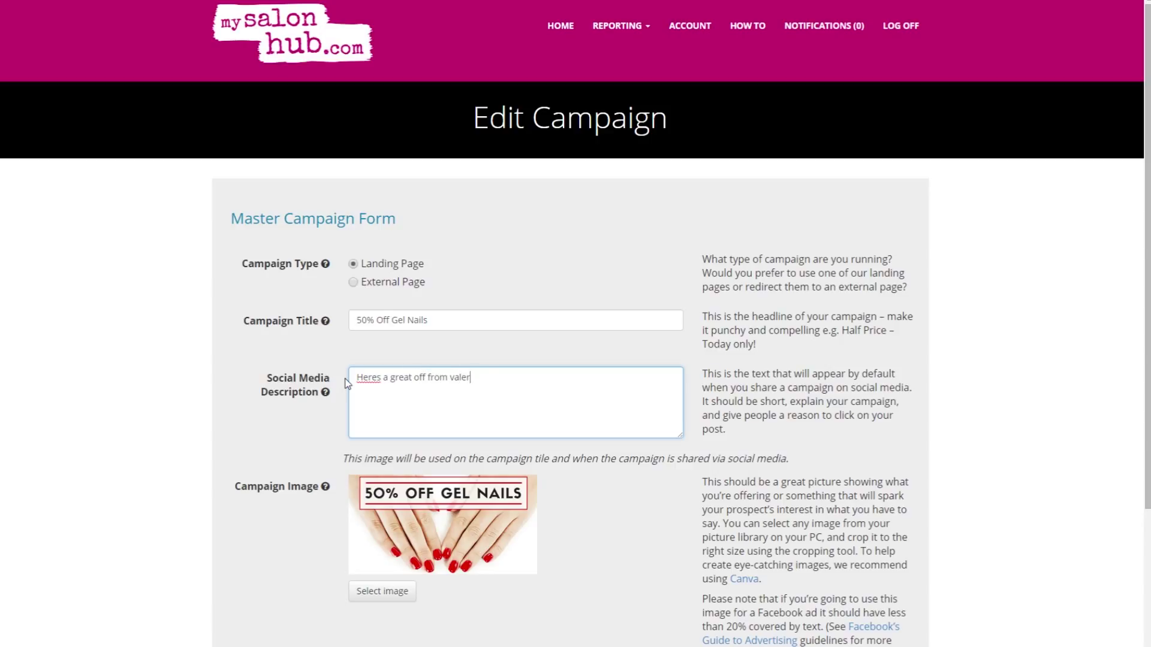
type("S")
left_click(451, 377)
key("Delete")
type("V")
left_click(508, 380)
type("!!")
- Save the campaign details and activate the 50% Off Gel Nails campaign from the drafts
scroll(547, 365, "down", 3)
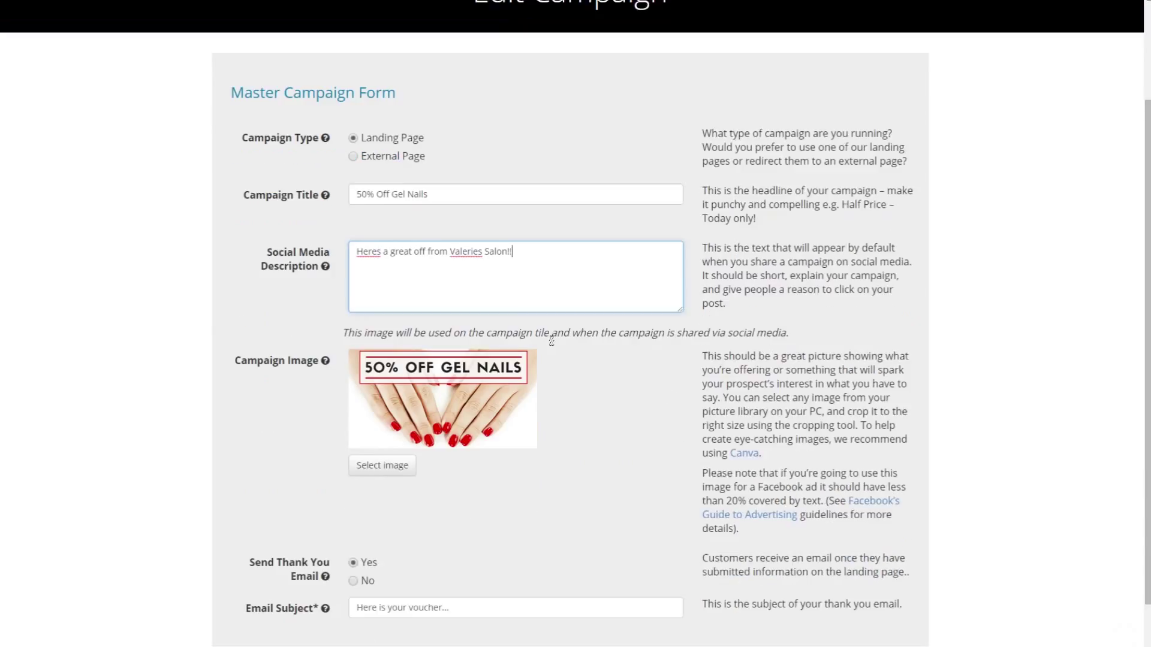
left_click(814, 634)
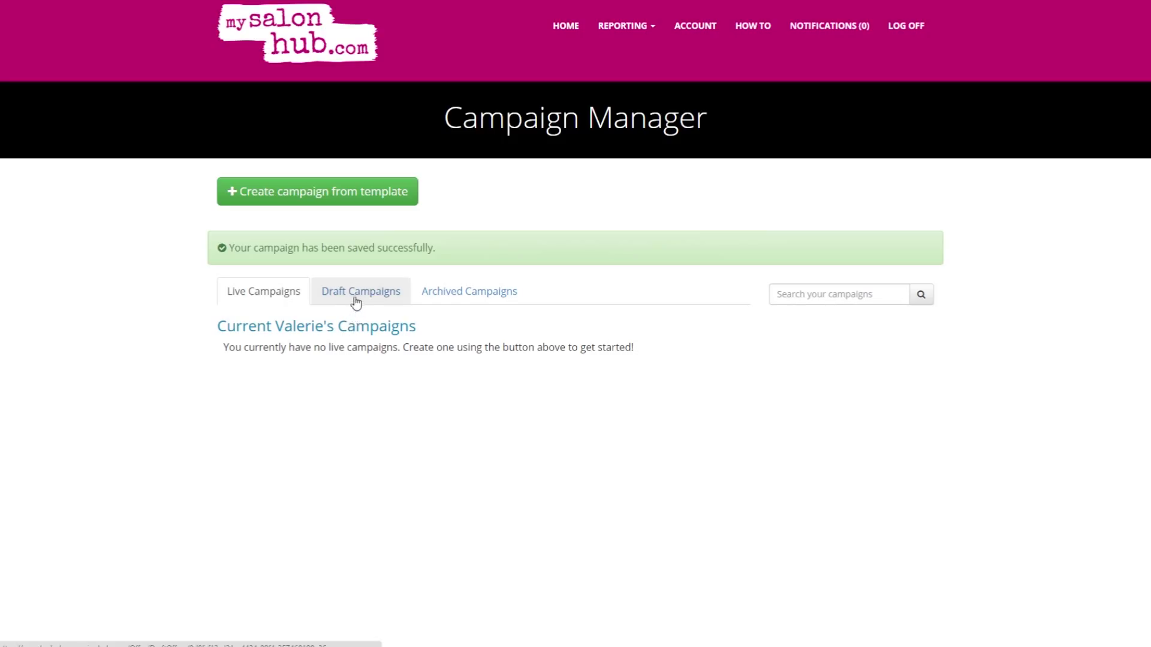
left_click(356, 303)
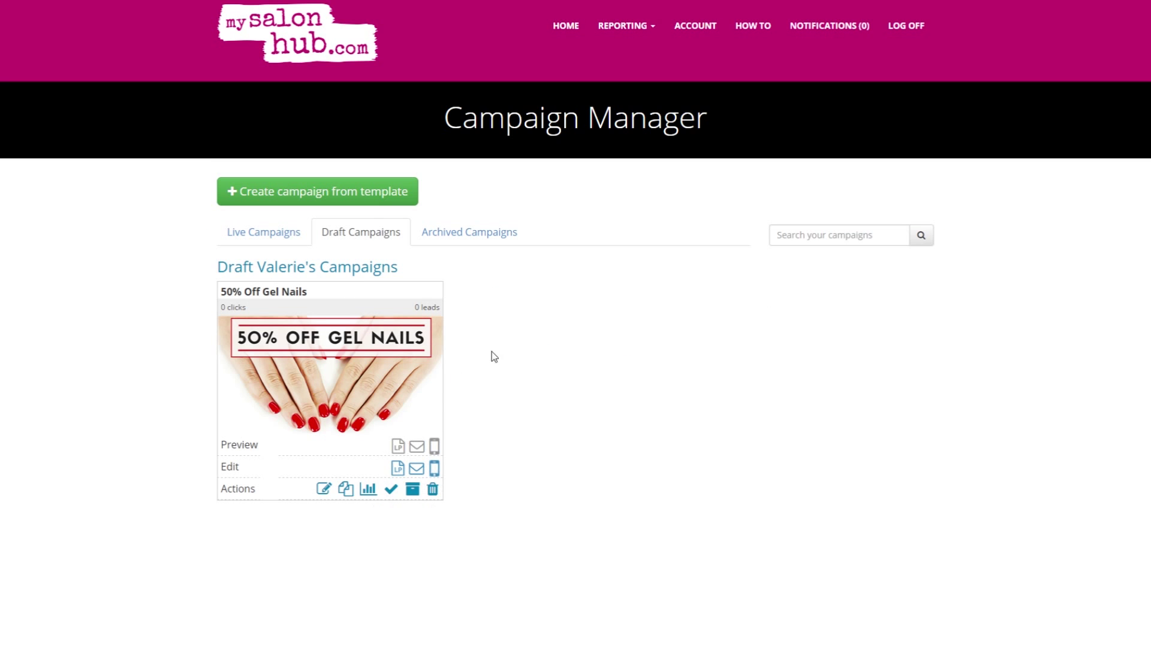
left_click(391, 491)
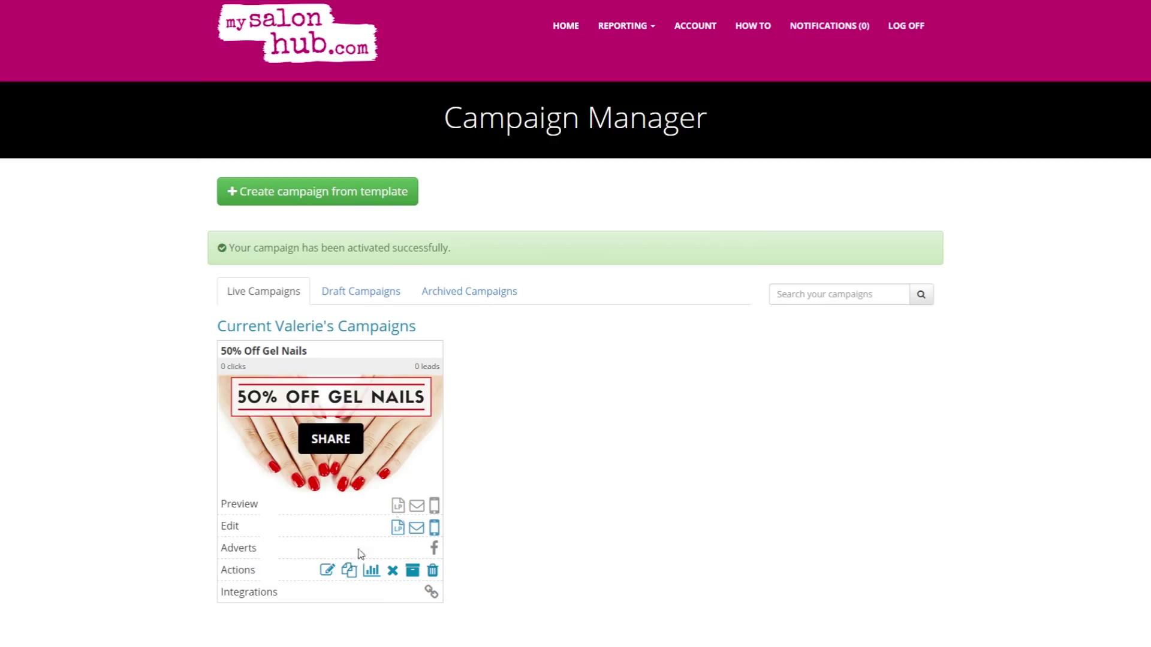
- Start sharing the live 50% Off Gel Nails campaign via Facebook using the large-image post layout
left_click(331, 440)
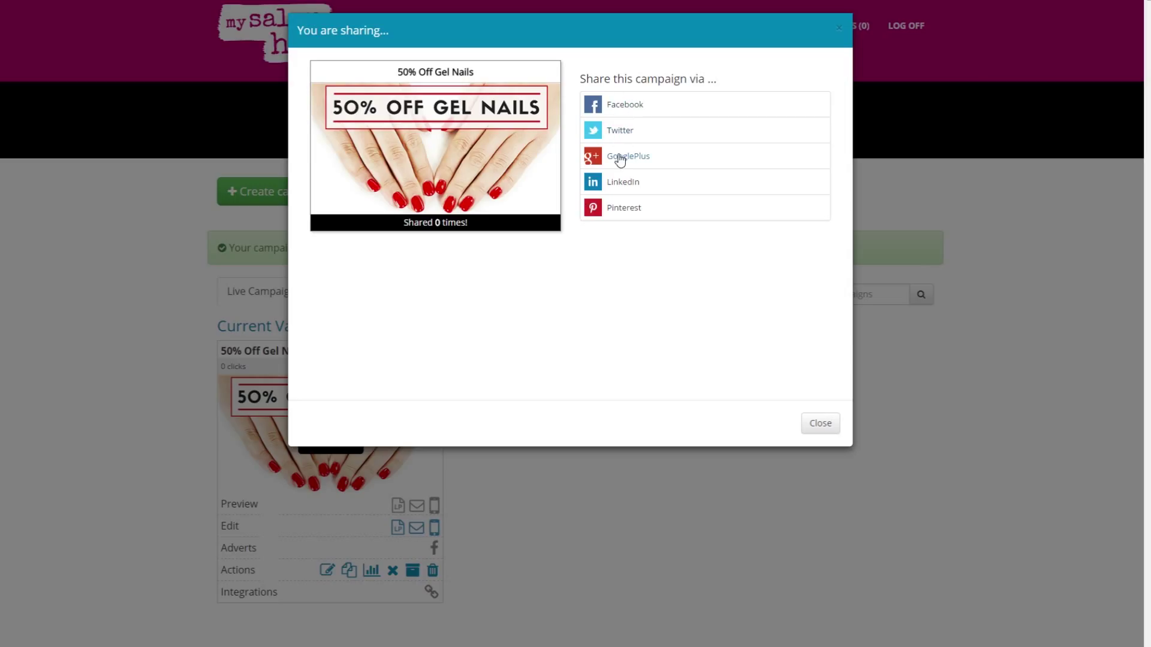
left_click(623, 107)
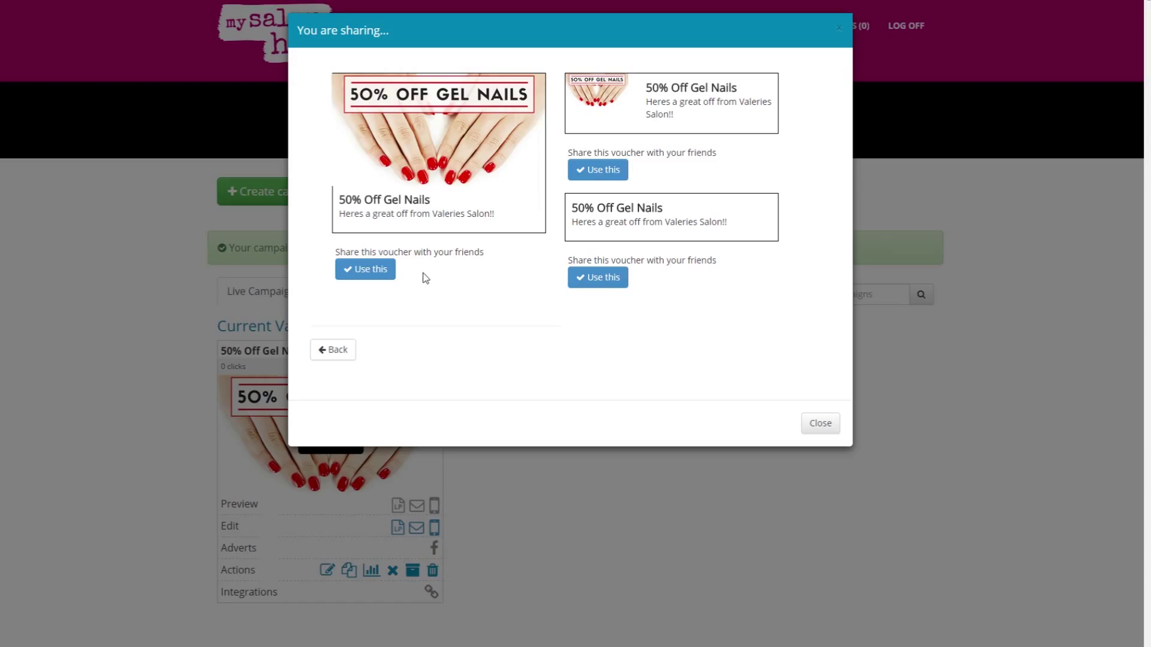
left_click(375, 270)
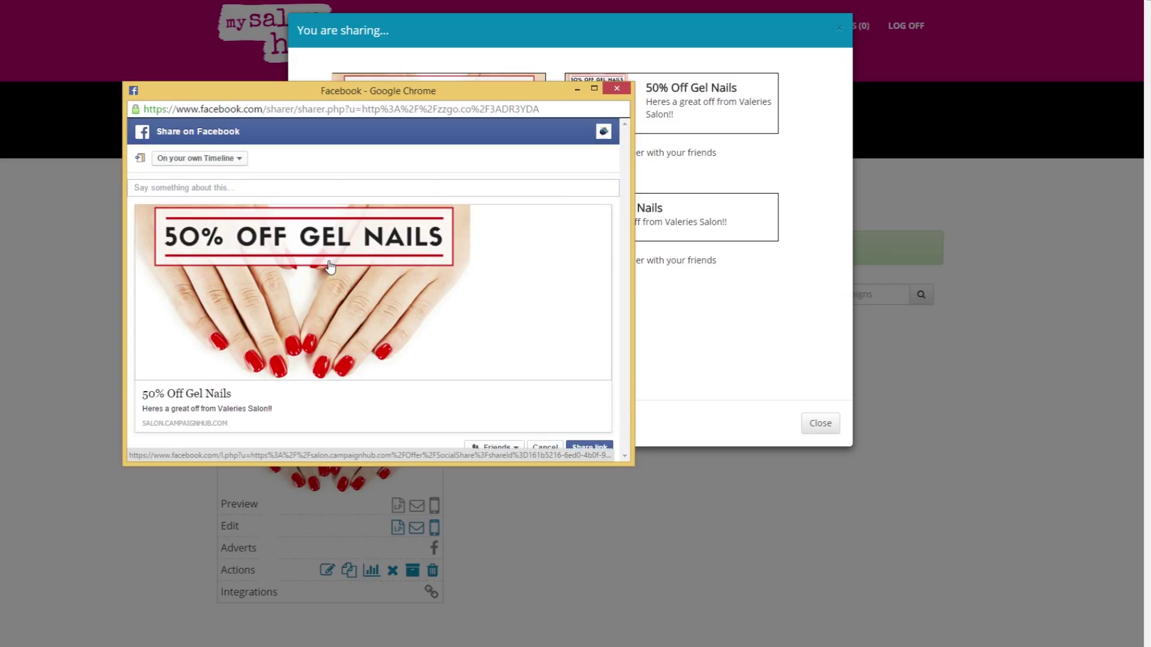
- Set the Facebook share to go on a managed page and choose the Valerie's page
left_click(240, 162)
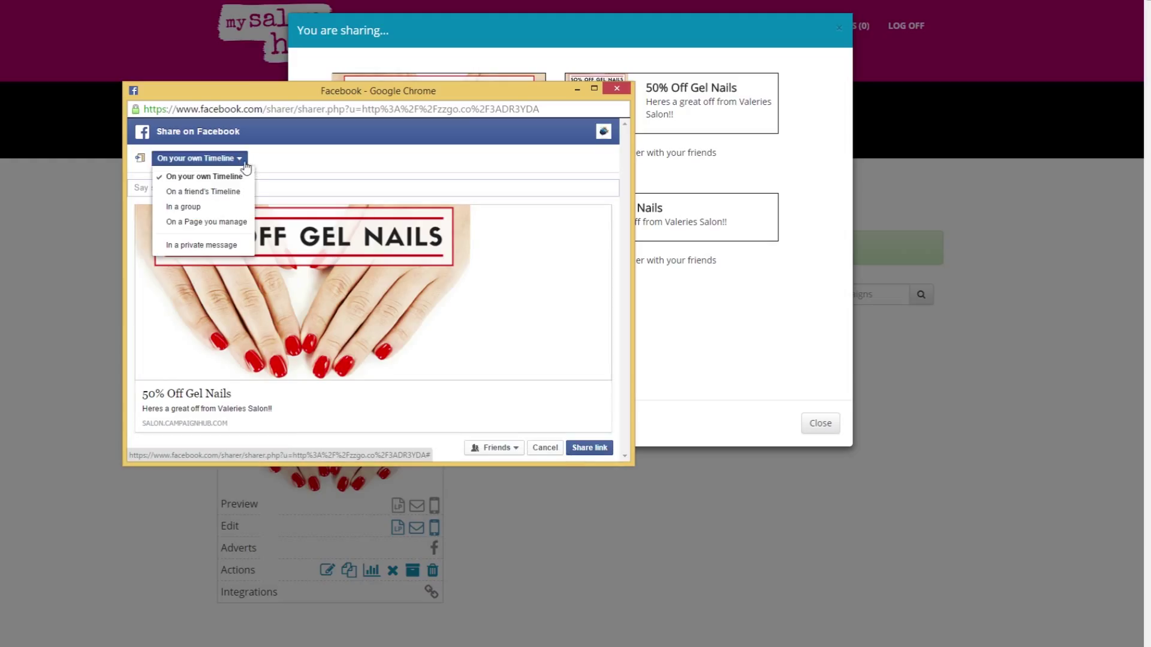
left_click(213, 223)
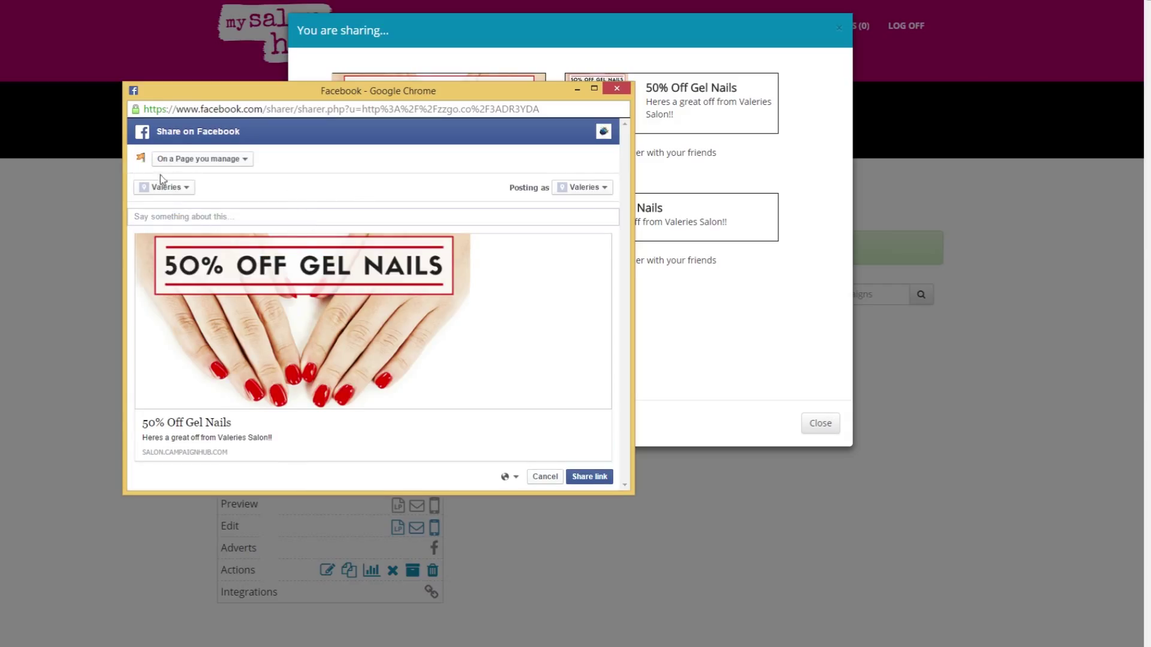
left_click(185, 190)
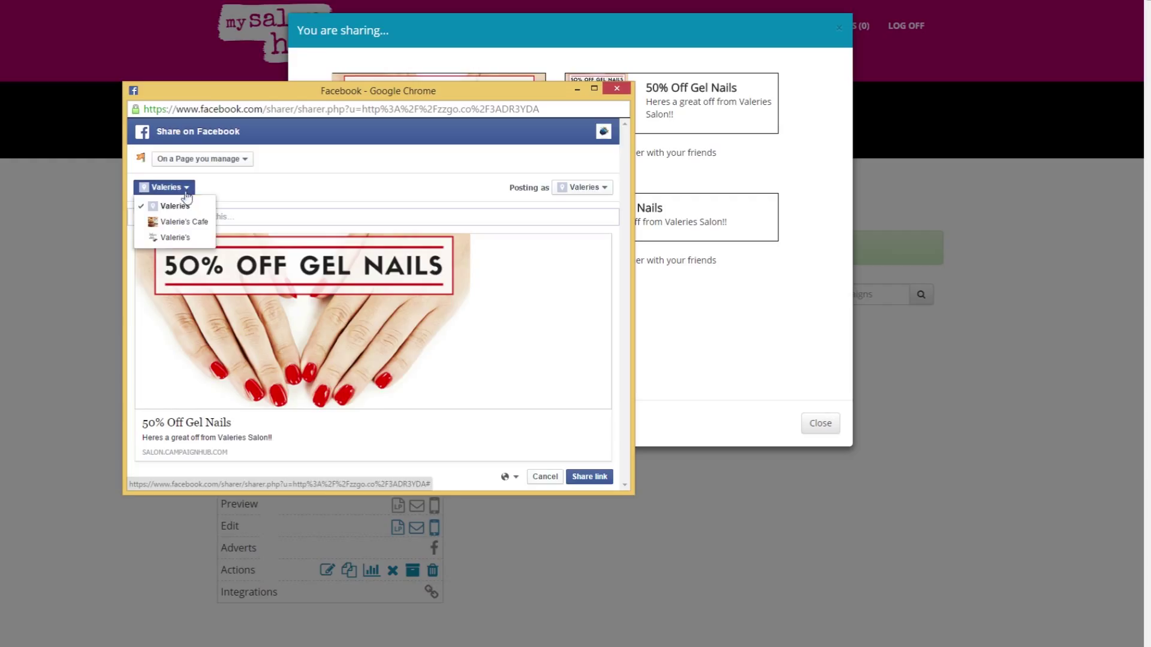
left_click(177, 239)
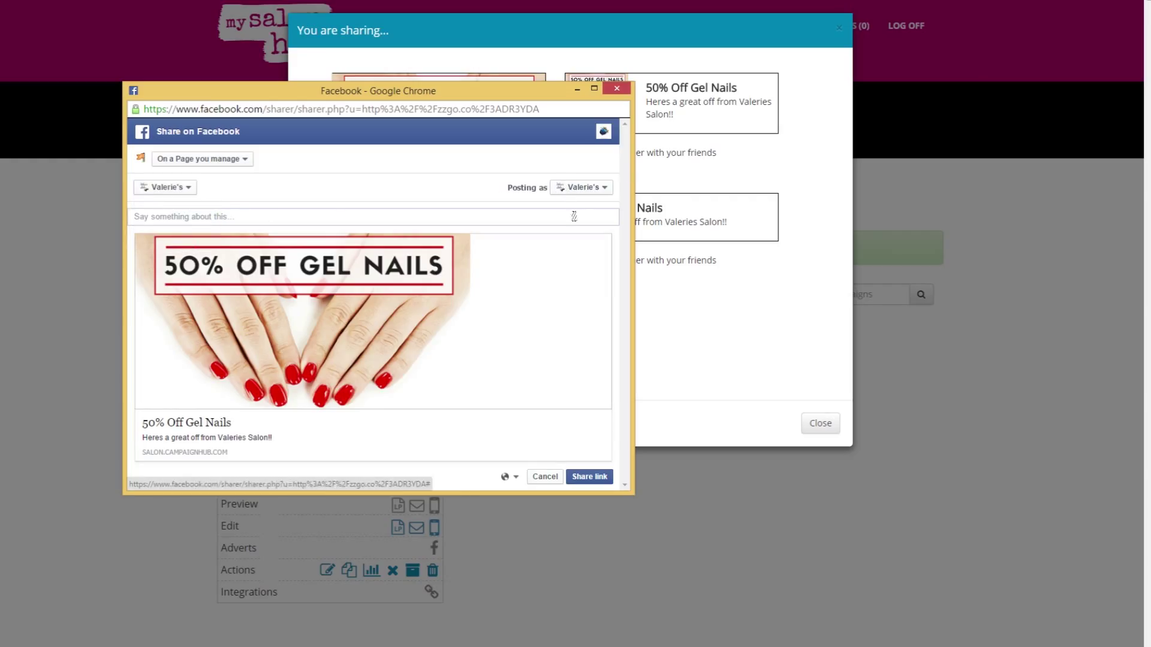
- Add the message "Great Nails Offer!!" to the Facebook post, share the link and close the campaign sharing dialog
left_click(232, 219)
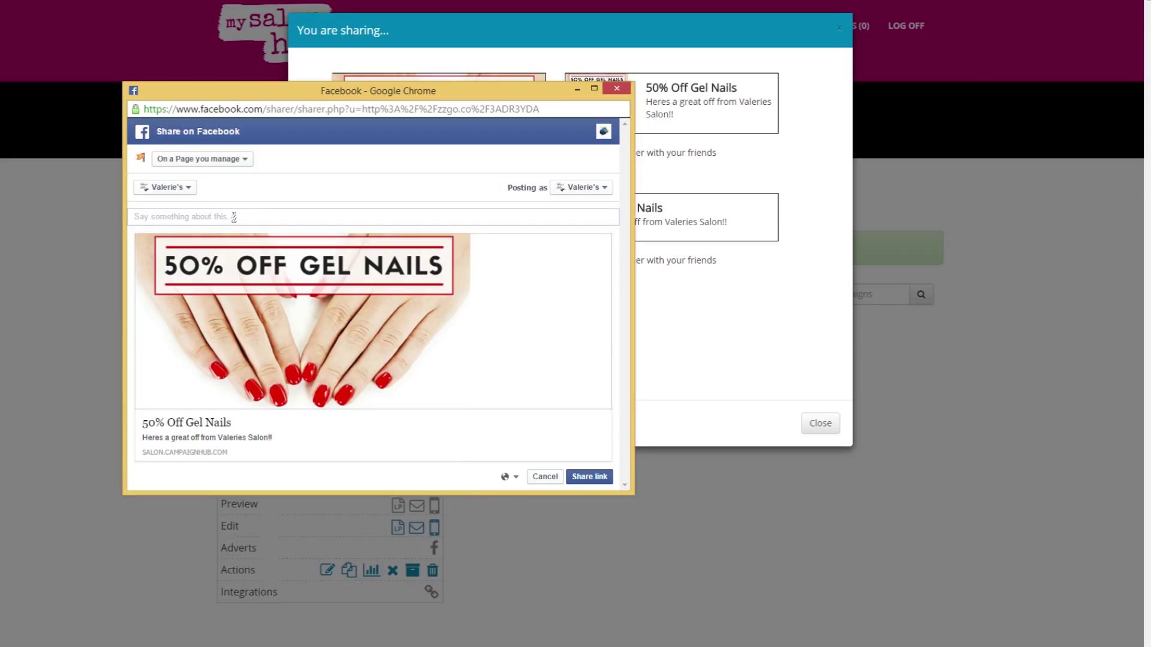
type("Great Nails Offer!!")
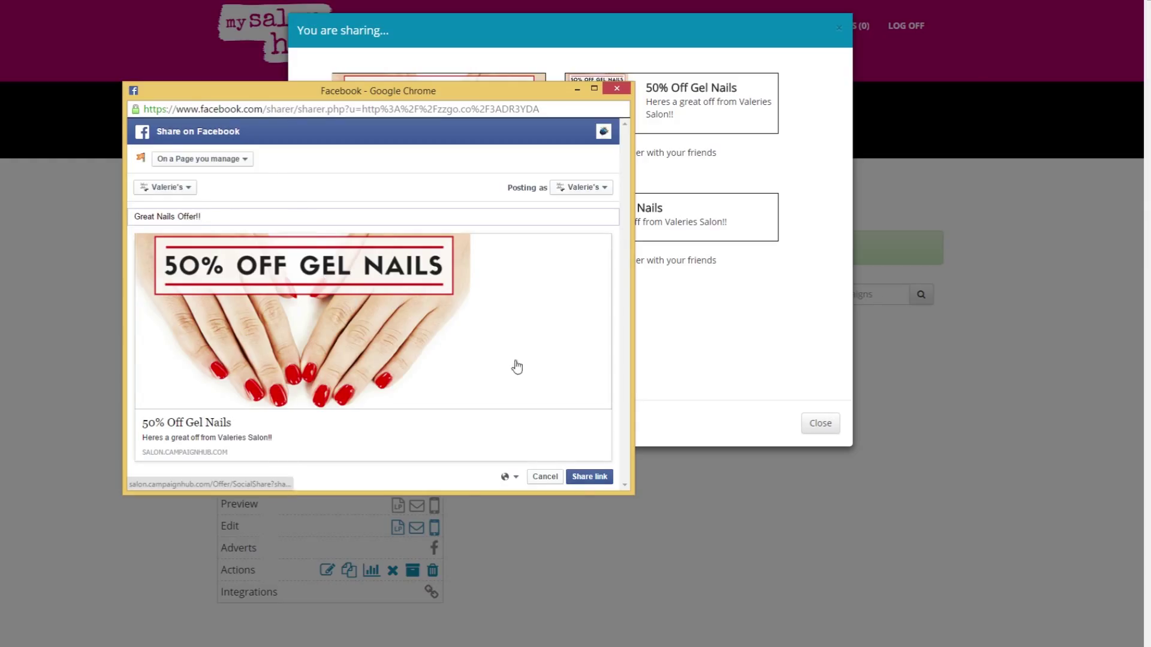
left_click(588, 477)
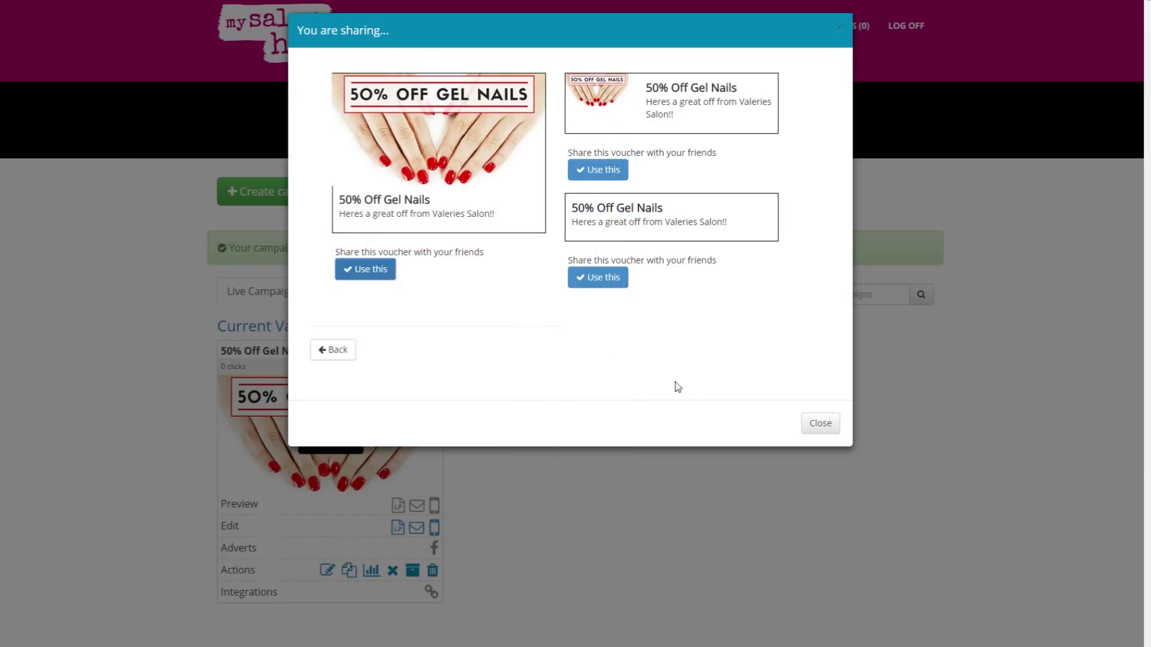
left_click(821, 424)
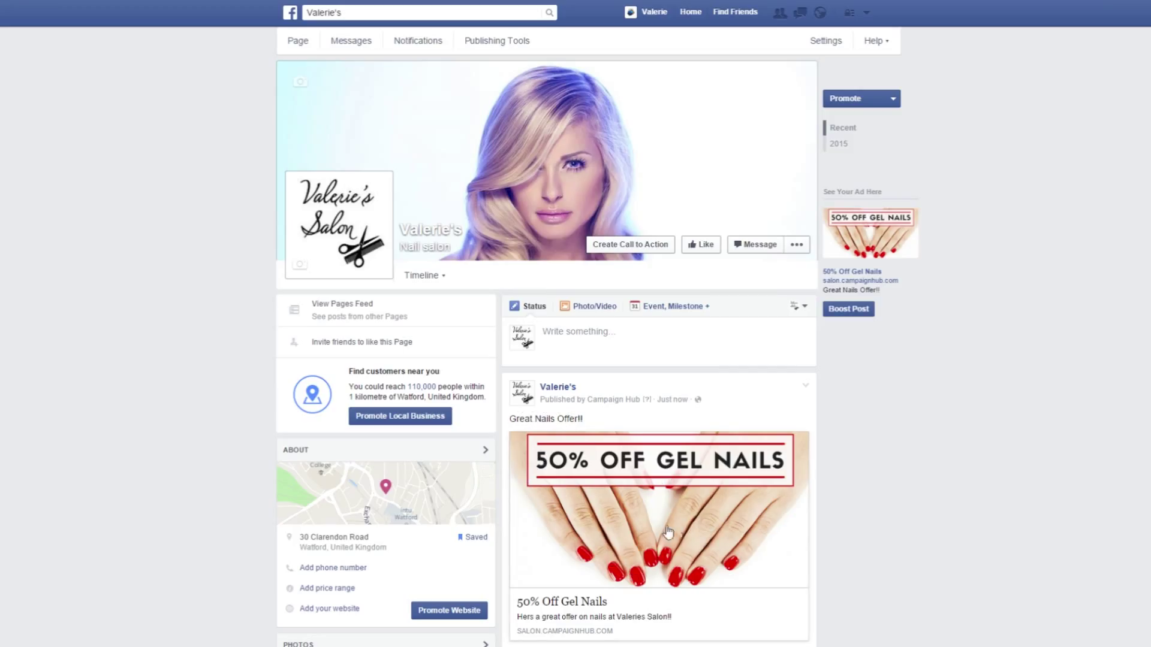
- Open the campaign's landing page from the 50% Off Gel Nails post on the Valerie's Facebook page
left_click(645, 528)
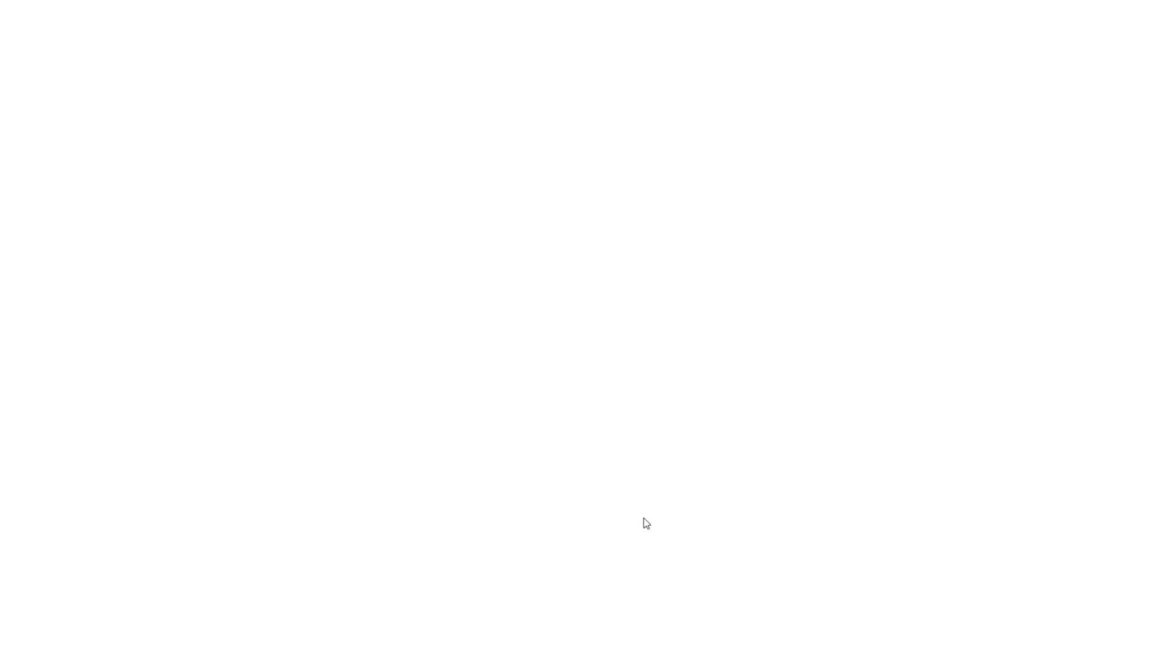